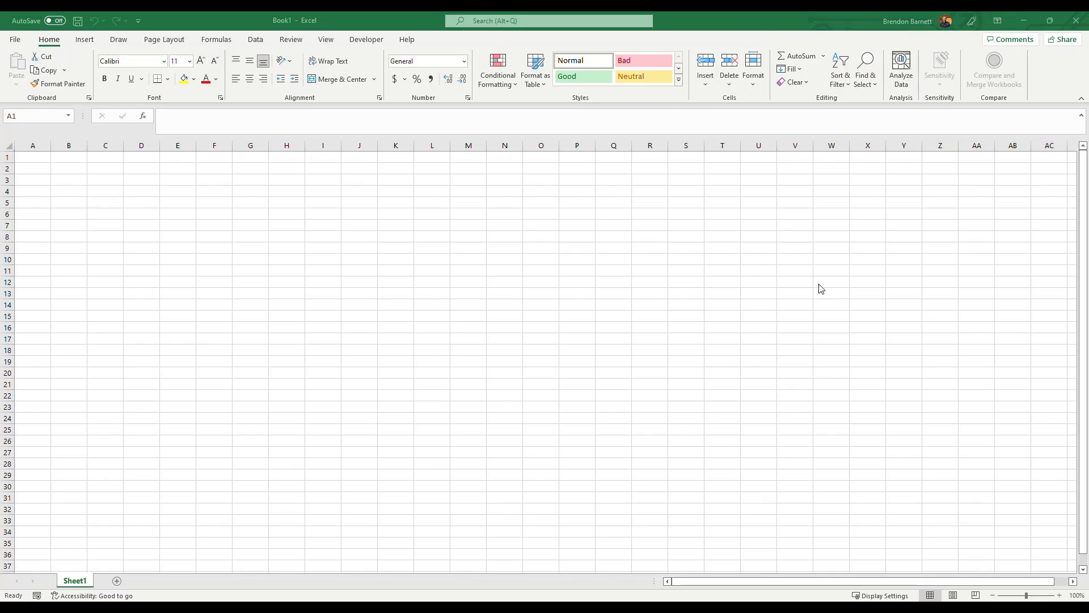
# Enter H2O in cell A1.
pyautogui.click(101, 223)
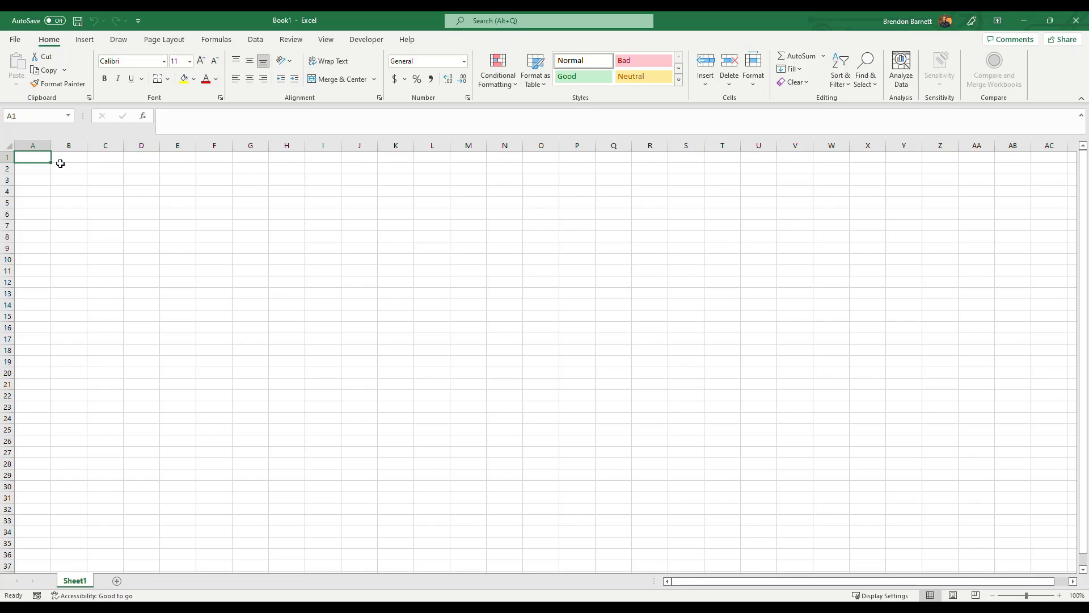
pyautogui.write('H2O')
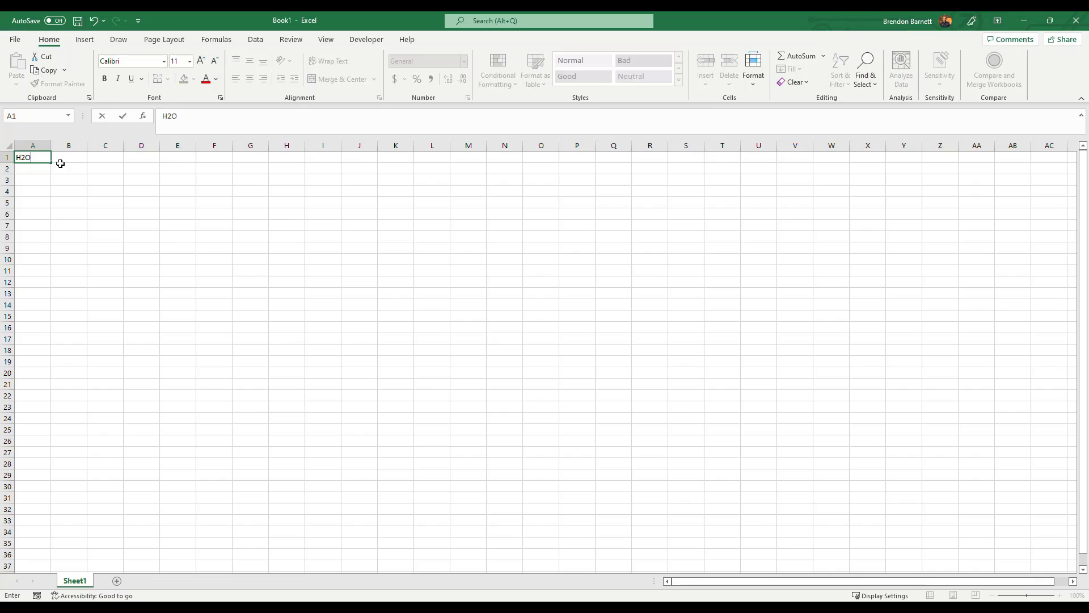
pyautogui.press('Return')
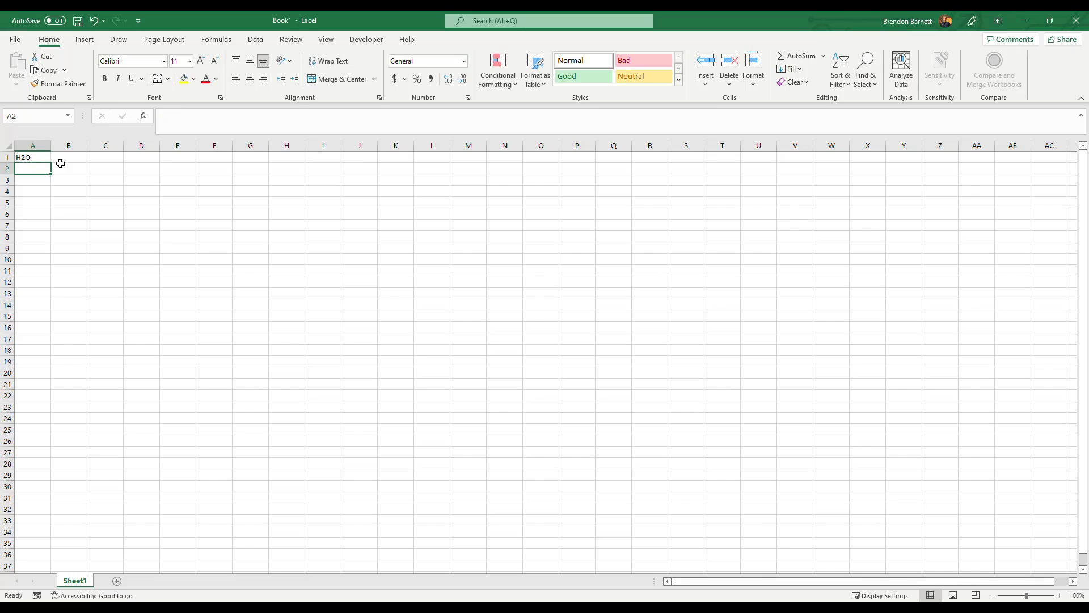
# Format only the 2 of H2O in cell A1 as superscript.
pyautogui.doubleClick(18, 157)
pyautogui.moveTo(18, 157); pyautogui.dragTo(20, 157)
pyautogui.click(25, 159)
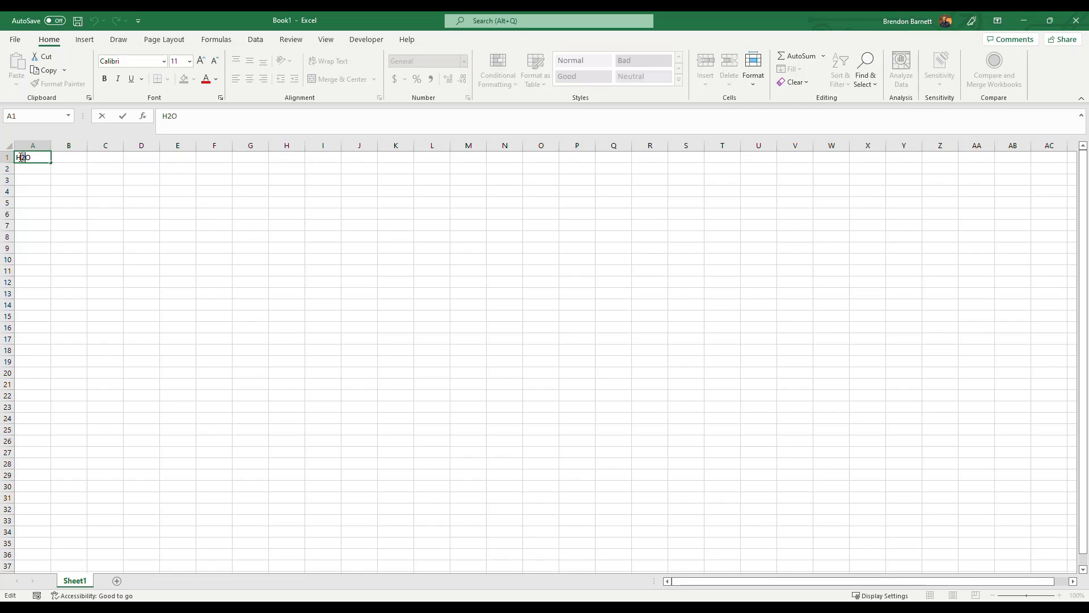
pyautogui.click(221, 98)
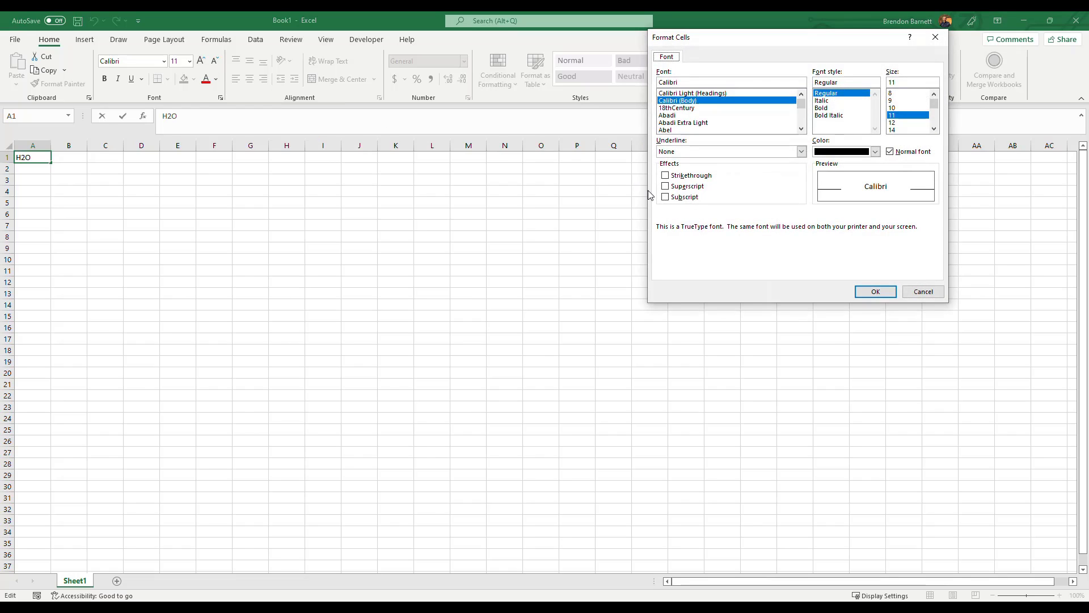
pyautogui.click(666, 187)
pyautogui.click(875, 291)
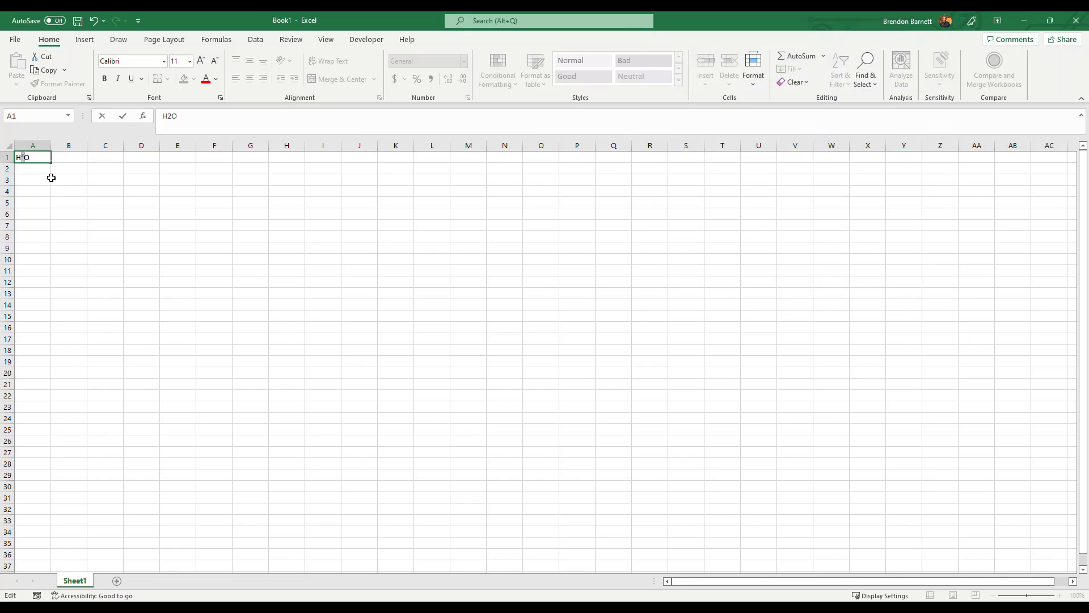
pyautogui.click(52, 178)
# Change the 2 of H2O in cell A1 from superscript to subscript.
pyautogui.click(31, 160)
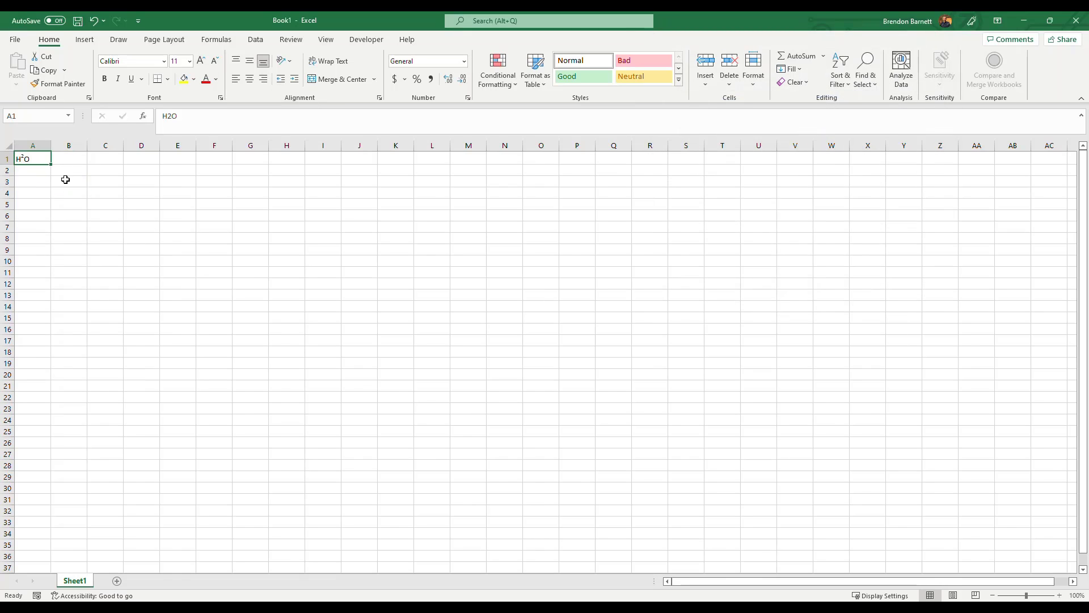
pyautogui.doubleClick(23, 160)
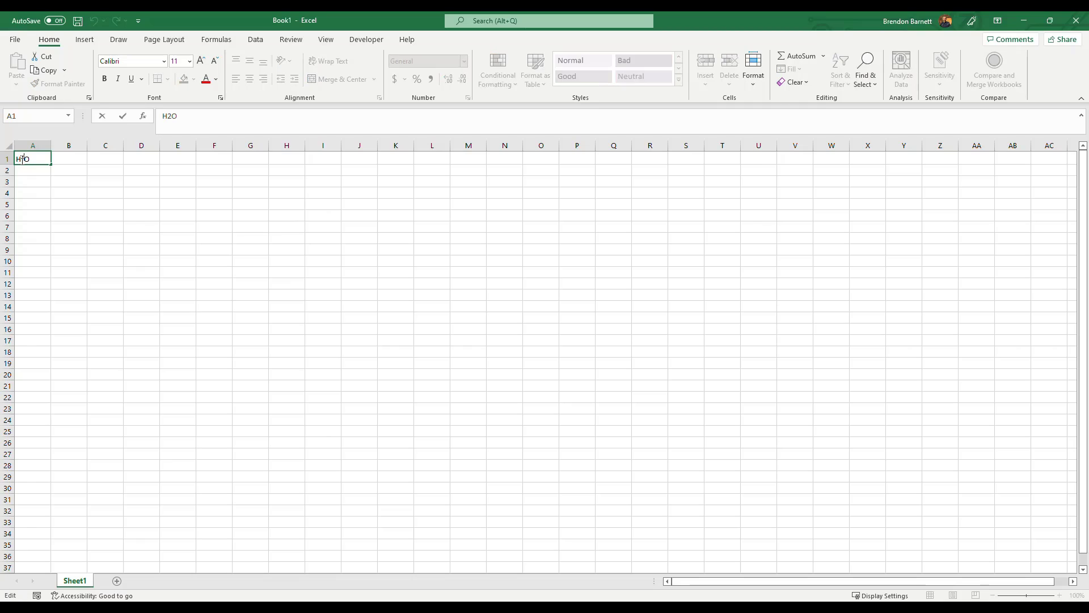
pyautogui.click(220, 99)
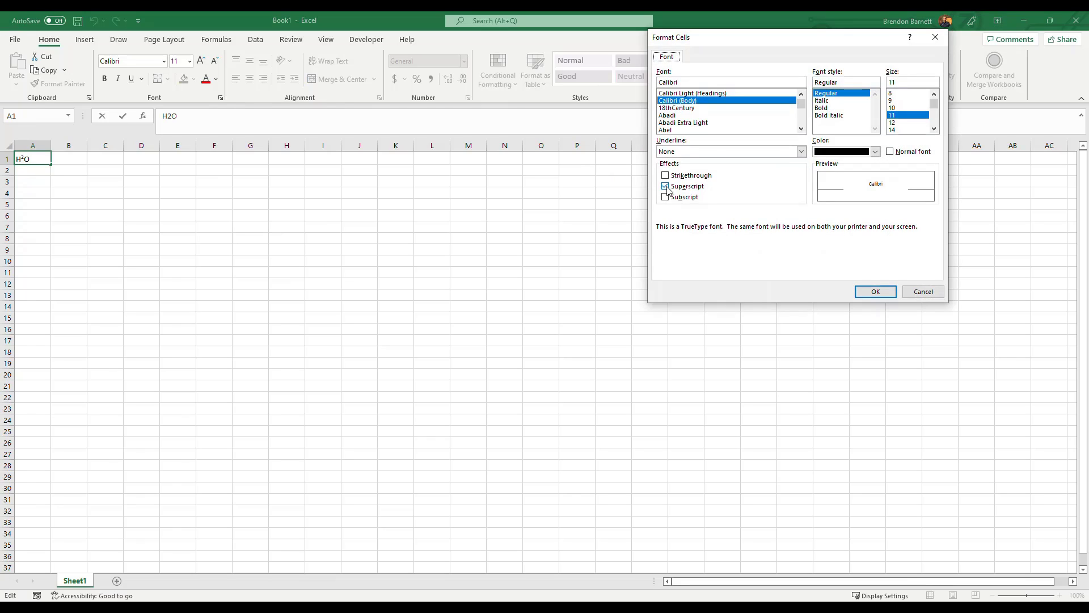
pyautogui.click(666, 188)
pyautogui.click(667, 198)
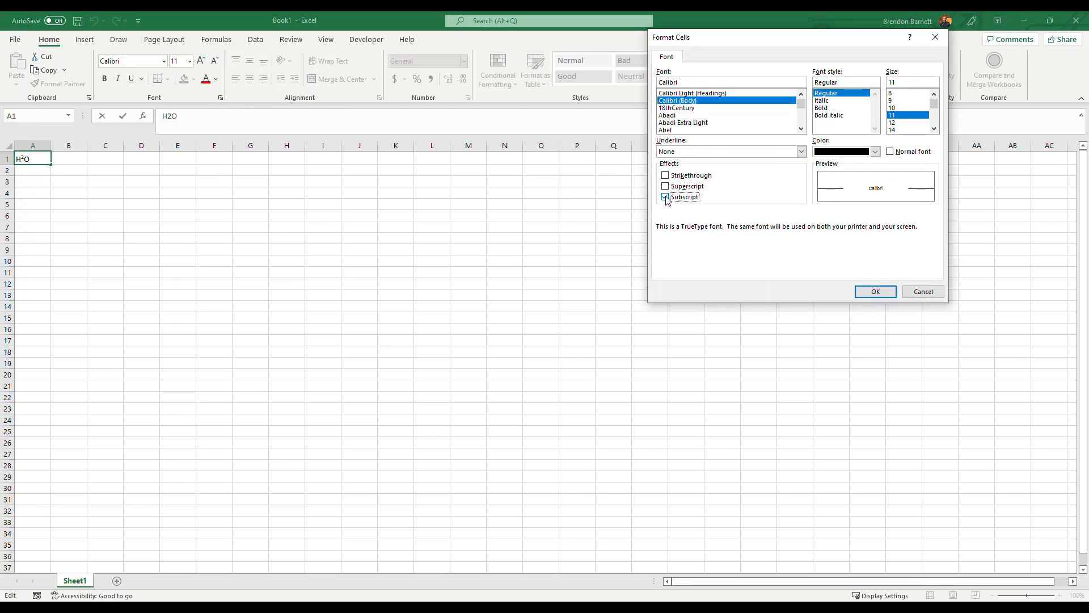
pyautogui.click(876, 291)
pyautogui.click(100, 193)
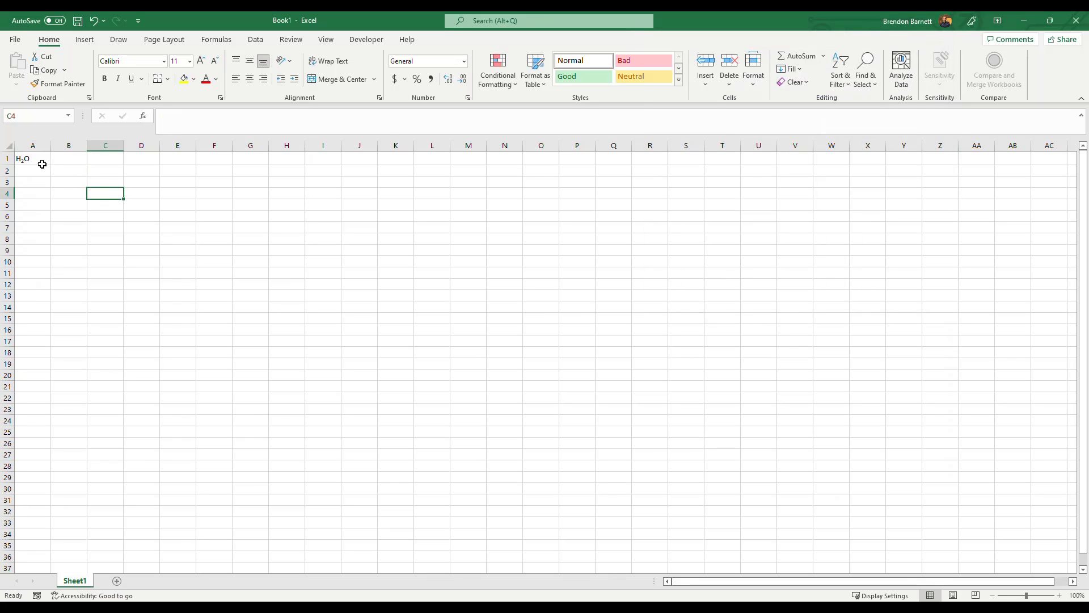
# Enter the sentence "The brown fox jumps in the box." in cell B1.
pyautogui.click(77, 158)
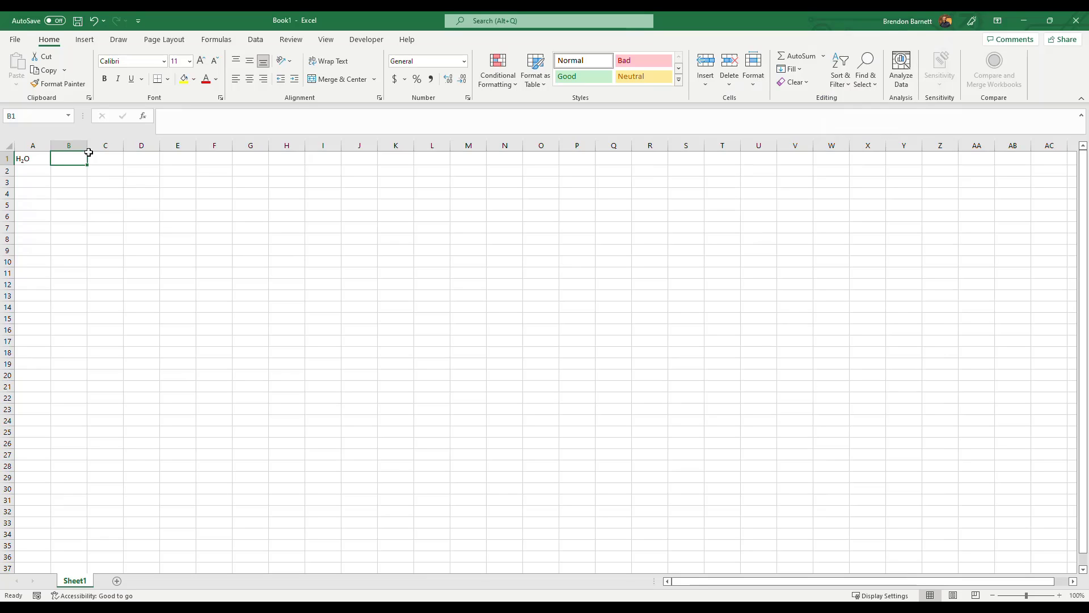
pyautogui.click(292, 40)
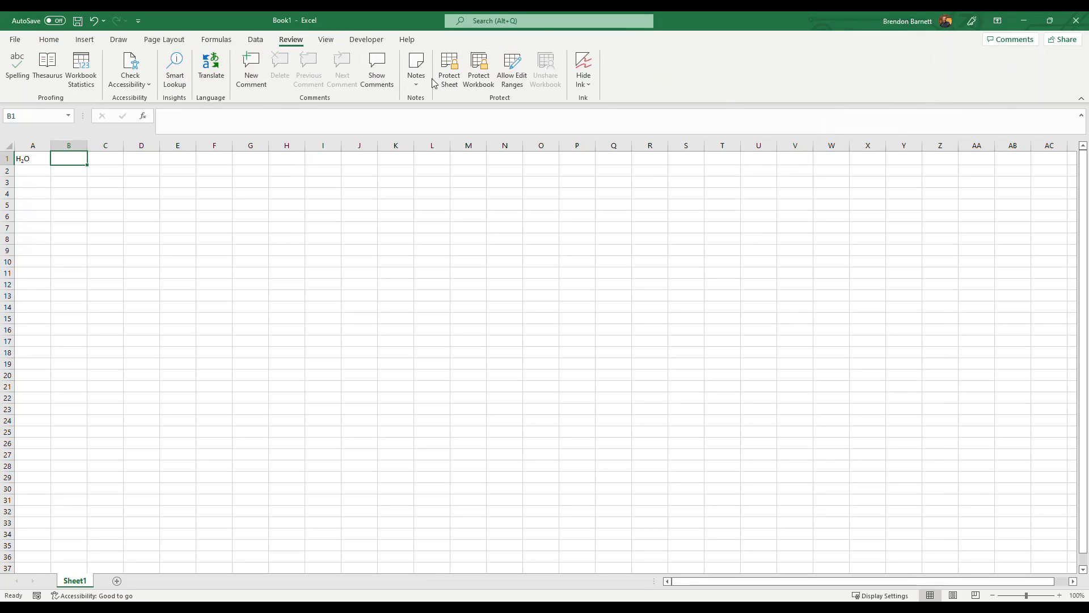
pyautogui.click(51, 41)
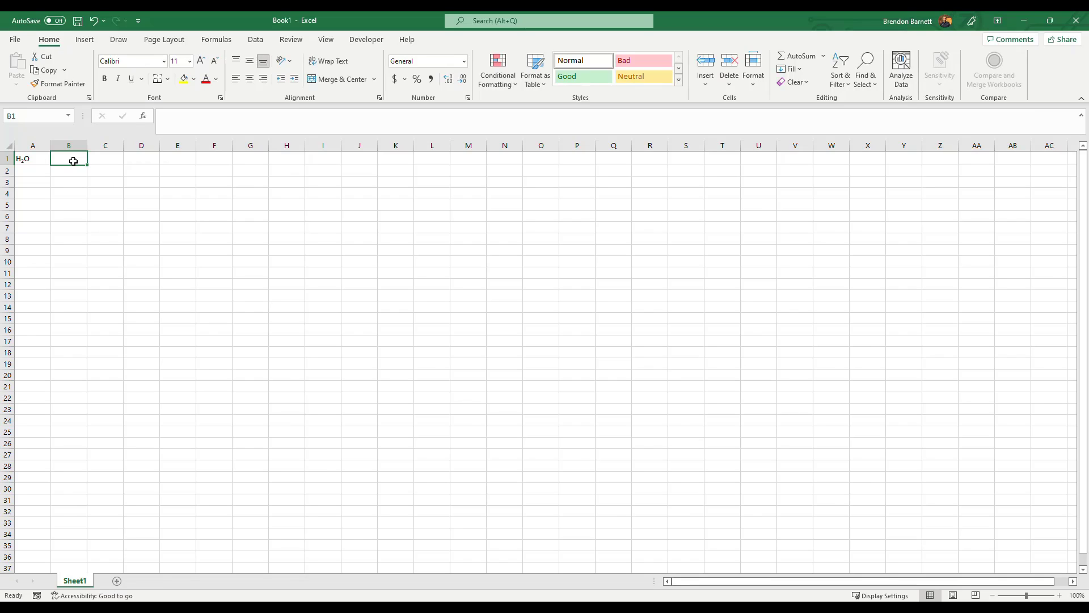
pyautogui.write('The brow')
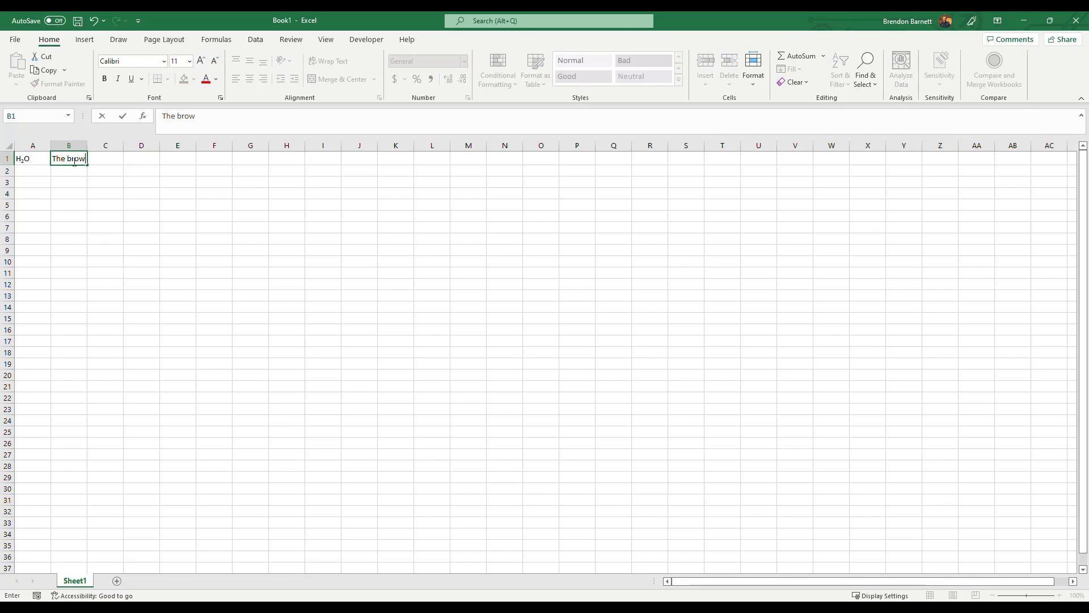
pyautogui.write('n fox jumps in the box')
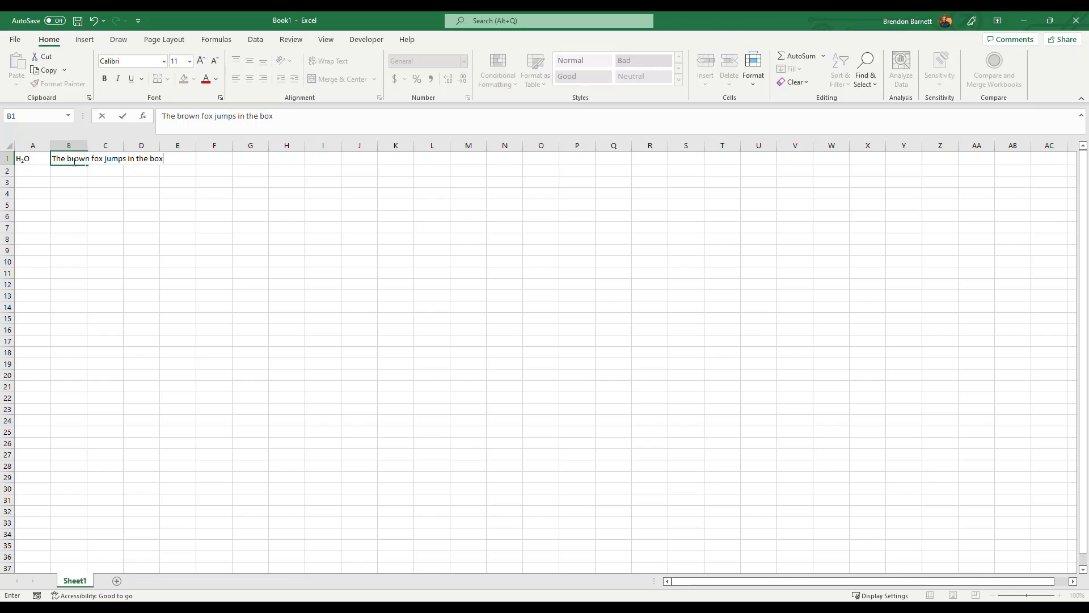
pyautogui.write('.')
pyautogui.press('Return')
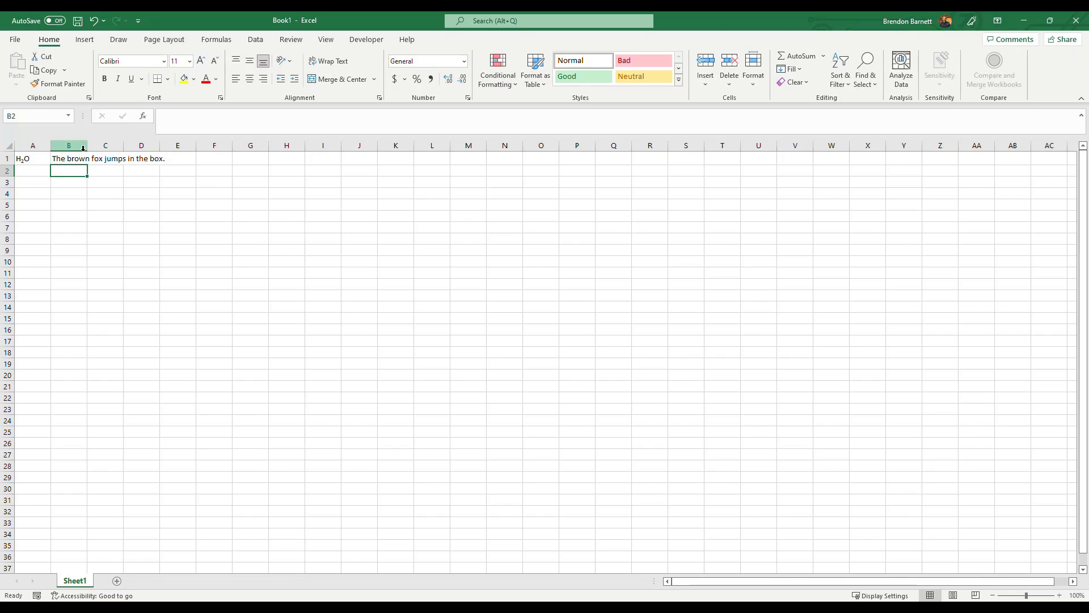
# Fit column B to its sentence and widen it further to leave room for extra text.
pyautogui.doubleClick(87, 145)
pyautogui.press('Down')
pyautogui.press('Down')
pyautogui.press('Down')
pyautogui.press('Down')
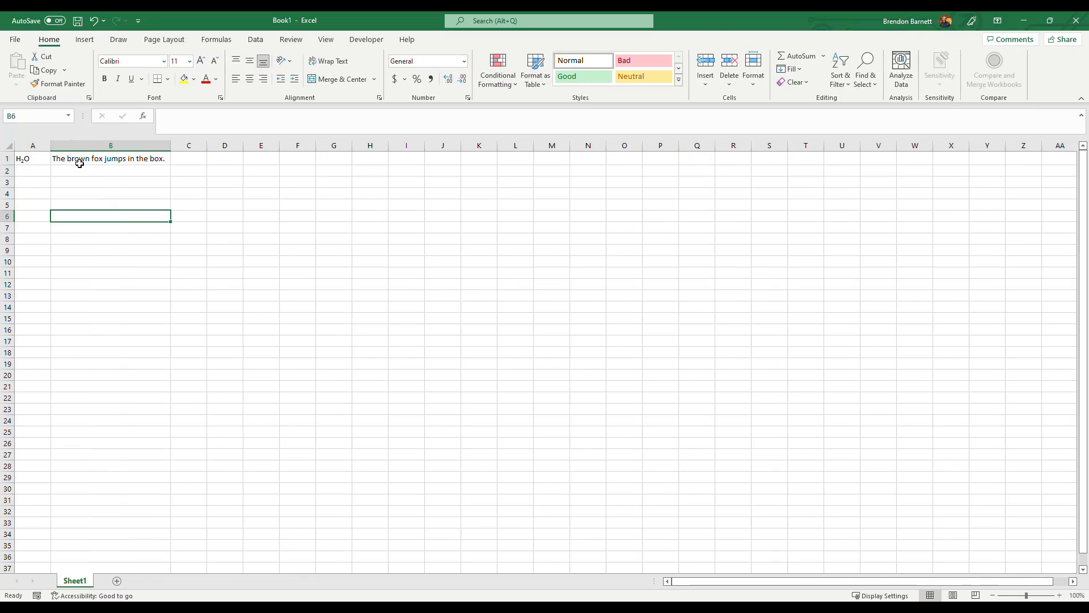
pyautogui.moveTo(171, 146); pyautogui.dragTo(233, 145)
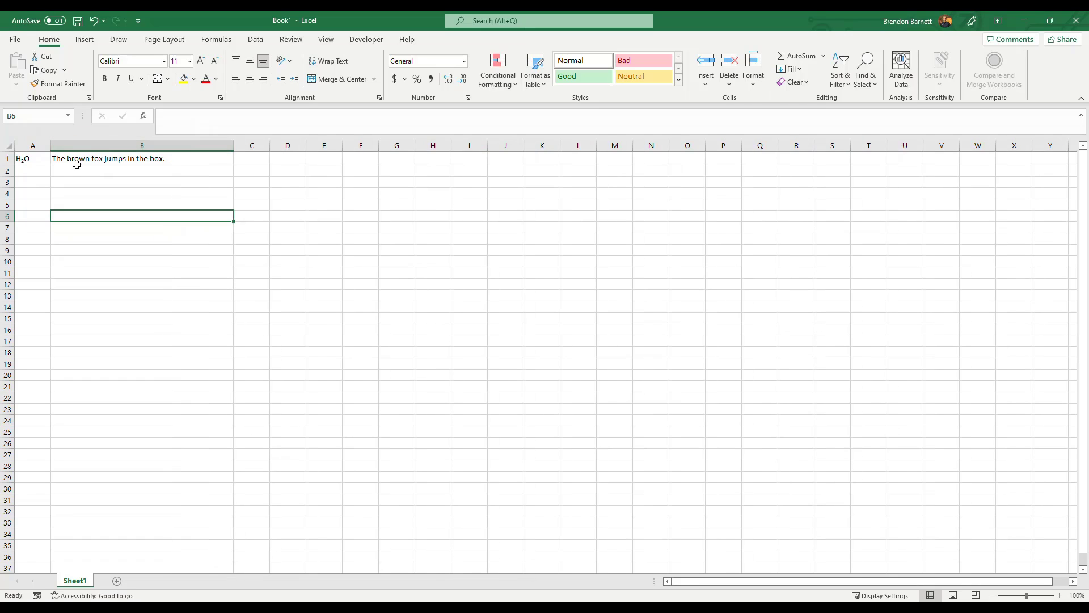
# Insert the word "red" between "brown" and "fox" in the sentence in cell B1.
pyautogui.doubleClick(78, 160)
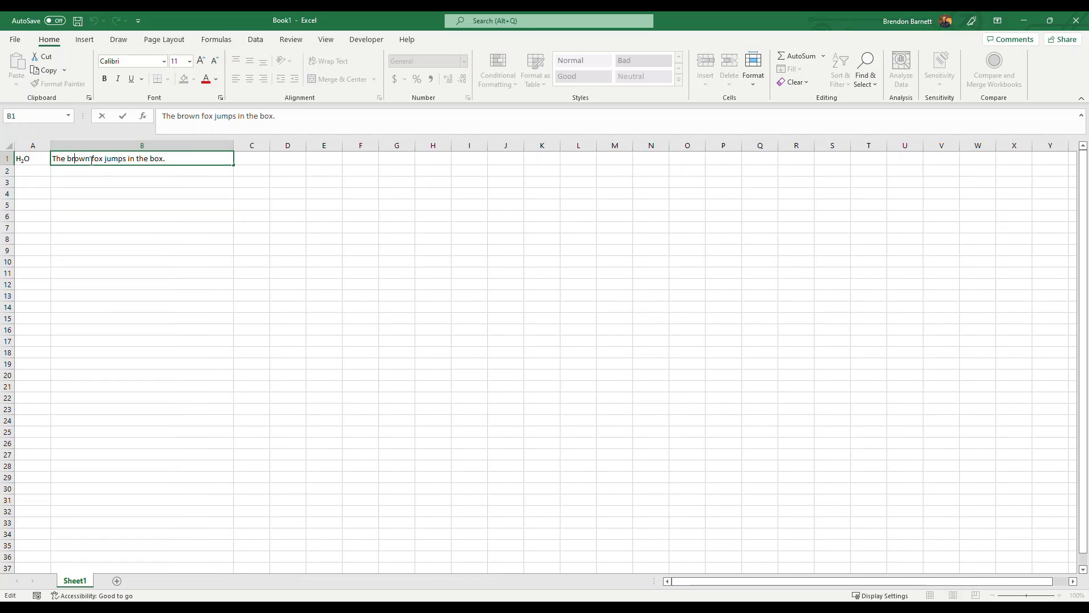
pyautogui.click(92, 160)
pyautogui.write('red')
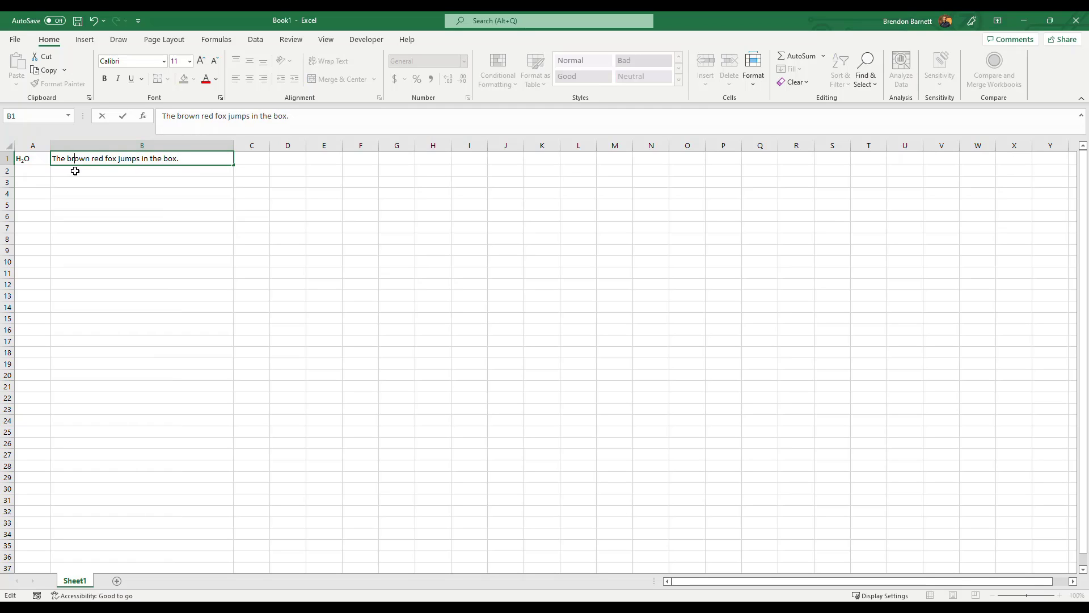
pyautogui.click(75, 171)
# Colour the word "brown" in cell B1 red and apply strikethrough to it.
pyautogui.doubleClick(79, 158)
pyautogui.doubleClick(79, 158)
pyautogui.click(205, 84)
pyautogui.click(221, 97)
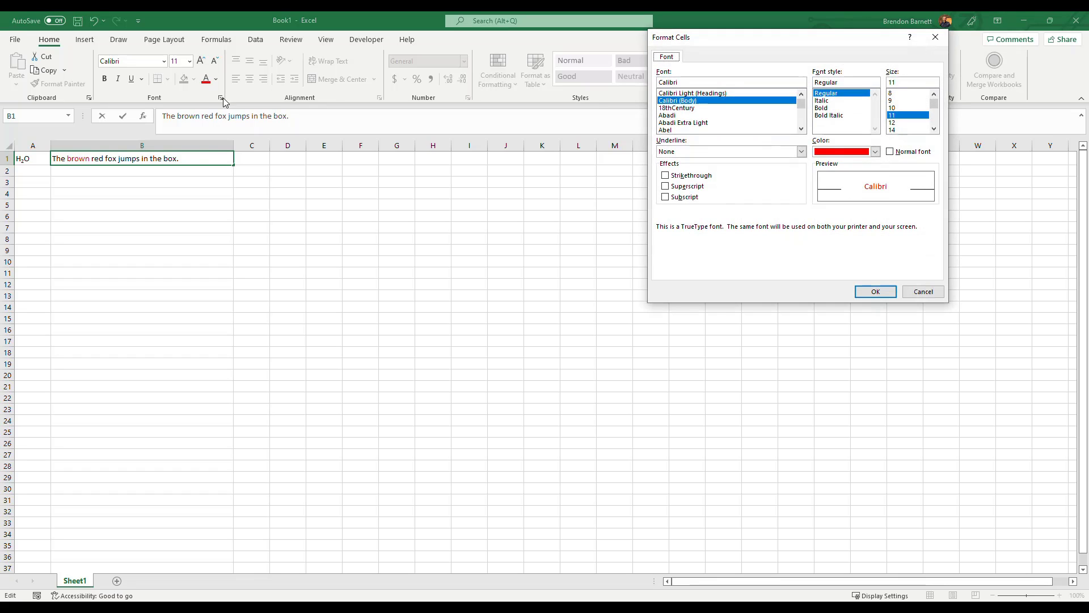
pyautogui.click(664, 176)
pyautogui.click(872, 292)
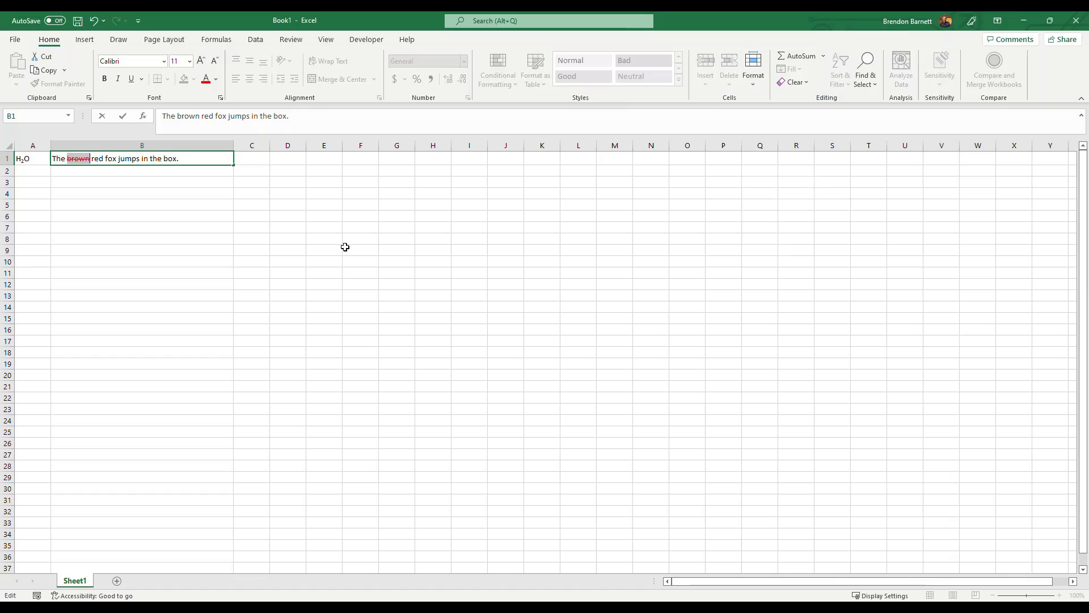
pyautogui.click(143, 209)
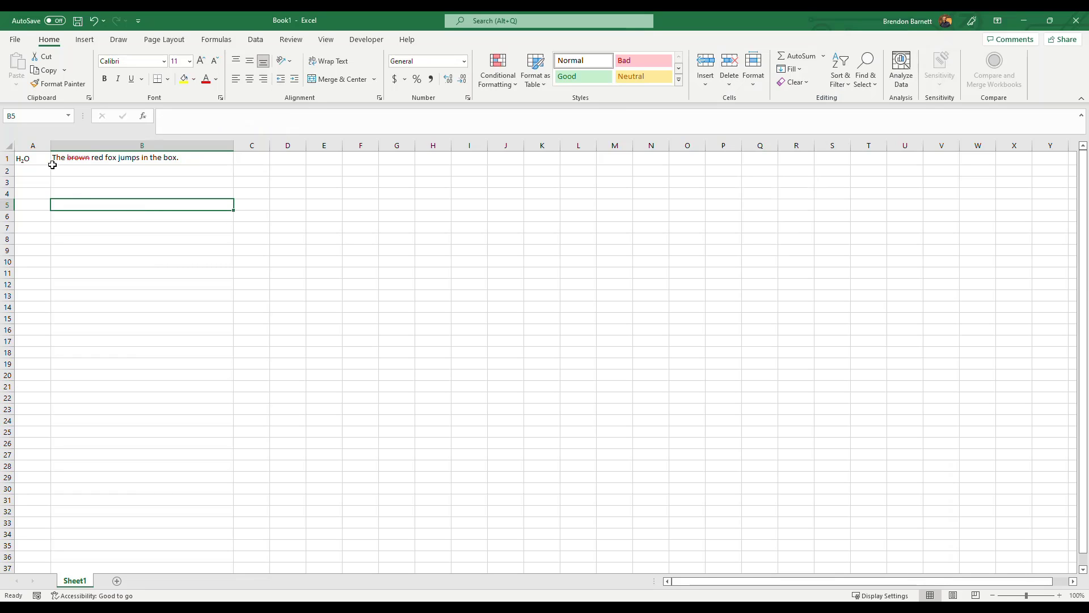
# Colour only the word "red" in the sentence in cell B1 red.
pyautogui.doubleClick(91, 159)
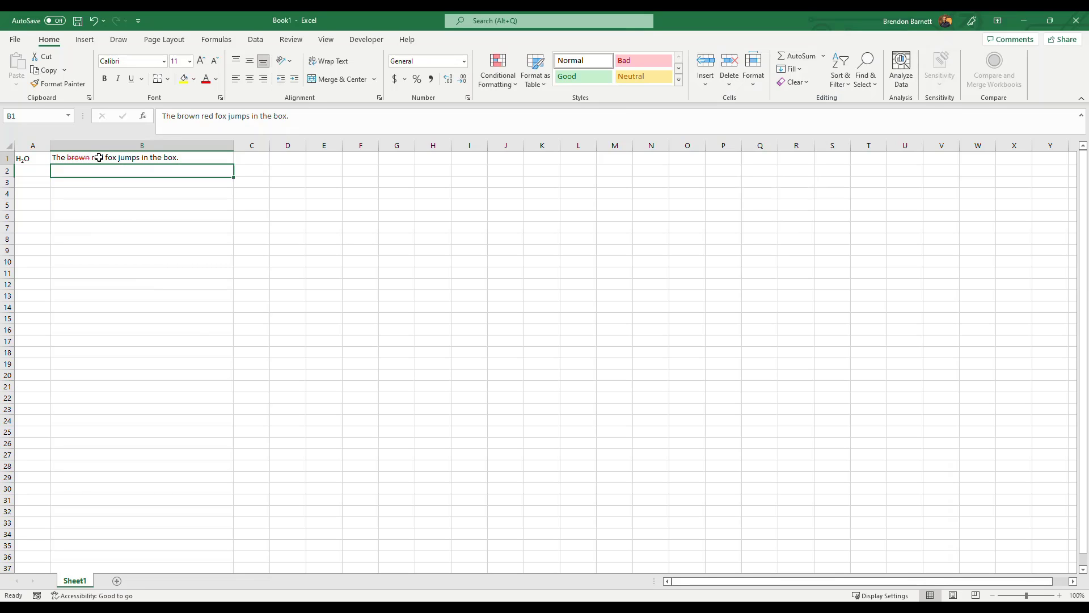
pyautogui.doubleClick(97, 157)
pyautogui.click(206, 79)
pyautogui.click(153, 225)
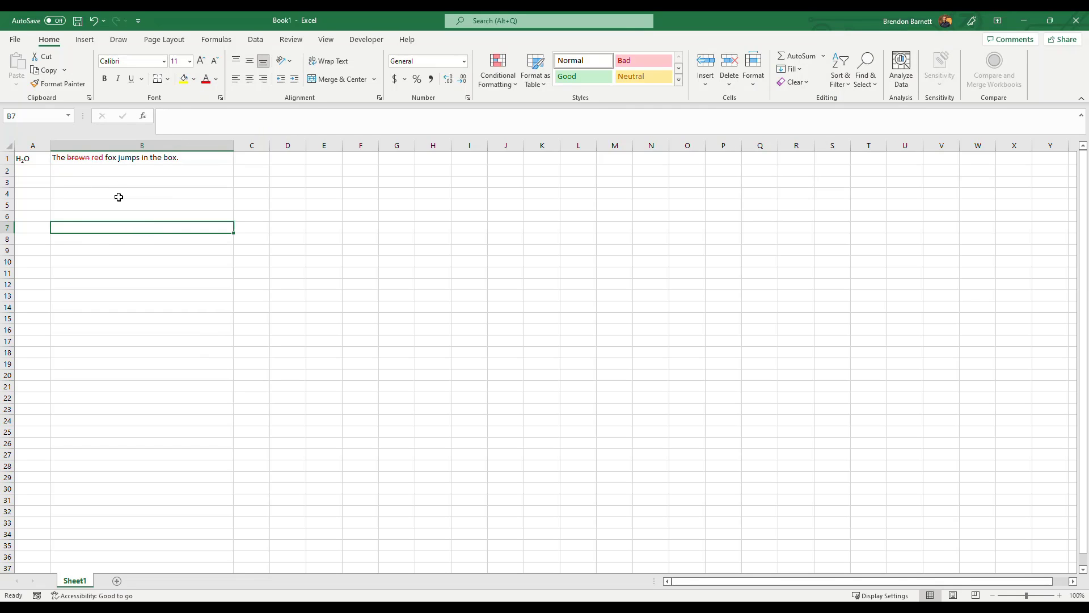
# Review the font effects available for the whole of cell B1 in its formatting settings.
pyautogui.click(93, 158)
pyautogui.click(45, 161)
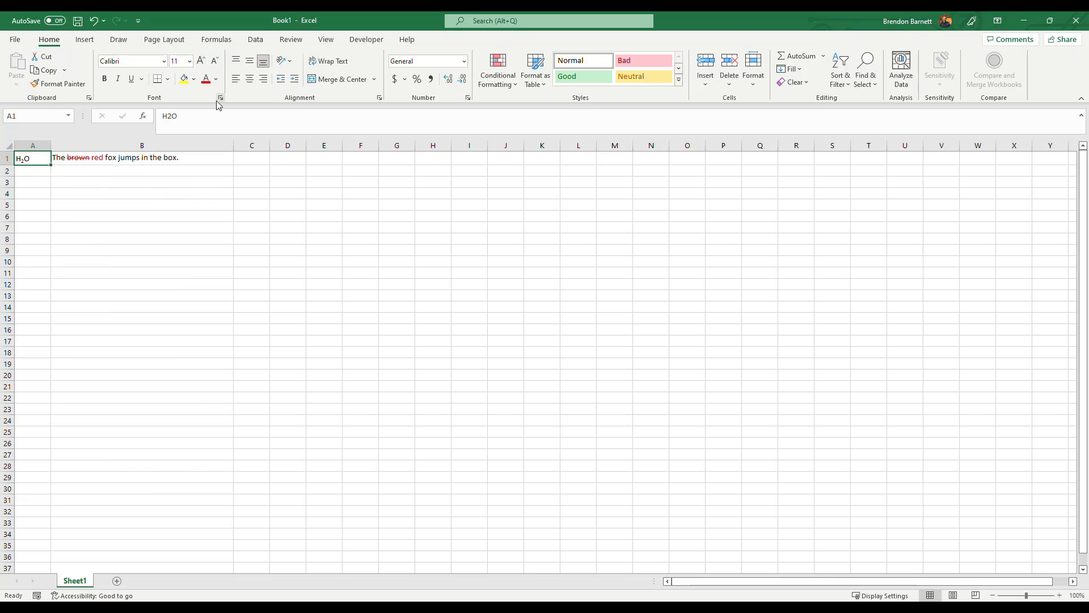
pyautogui.click(145, 159)
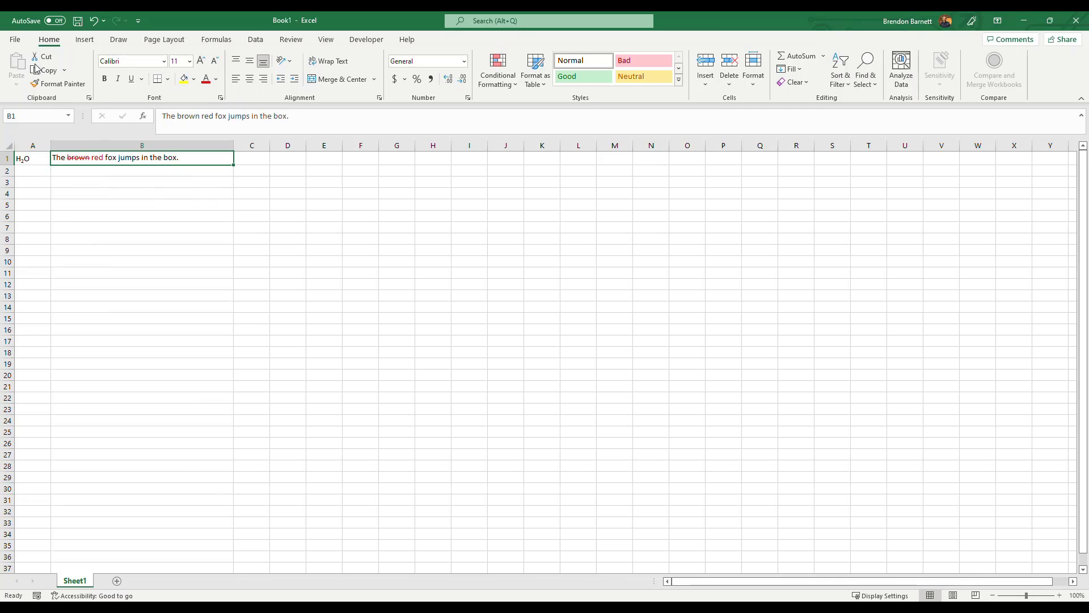
pyautogui.click(221, 97)
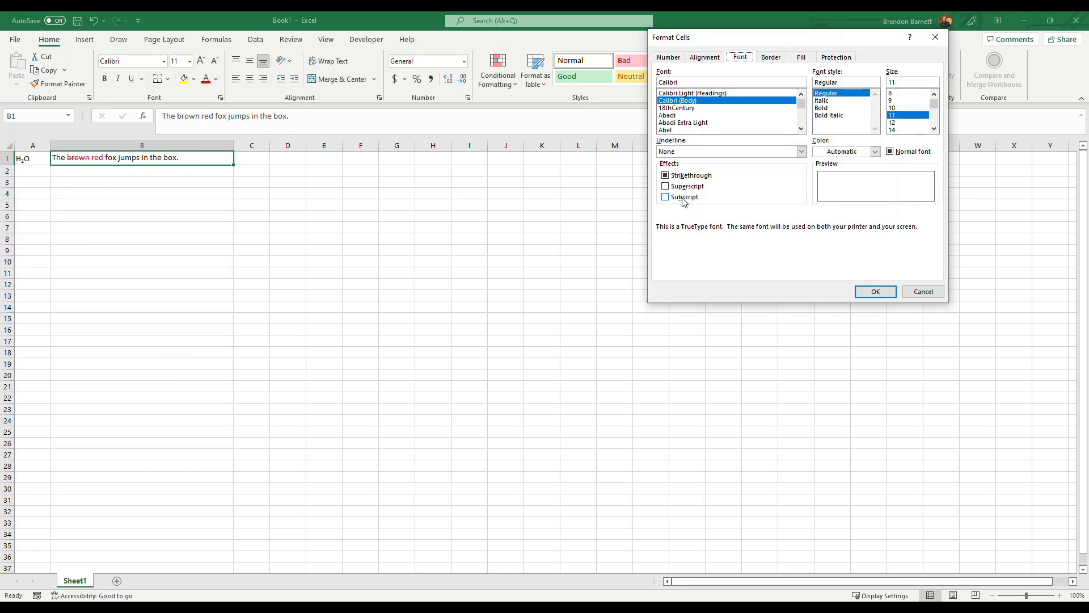
pyautogui.click(876, 292)
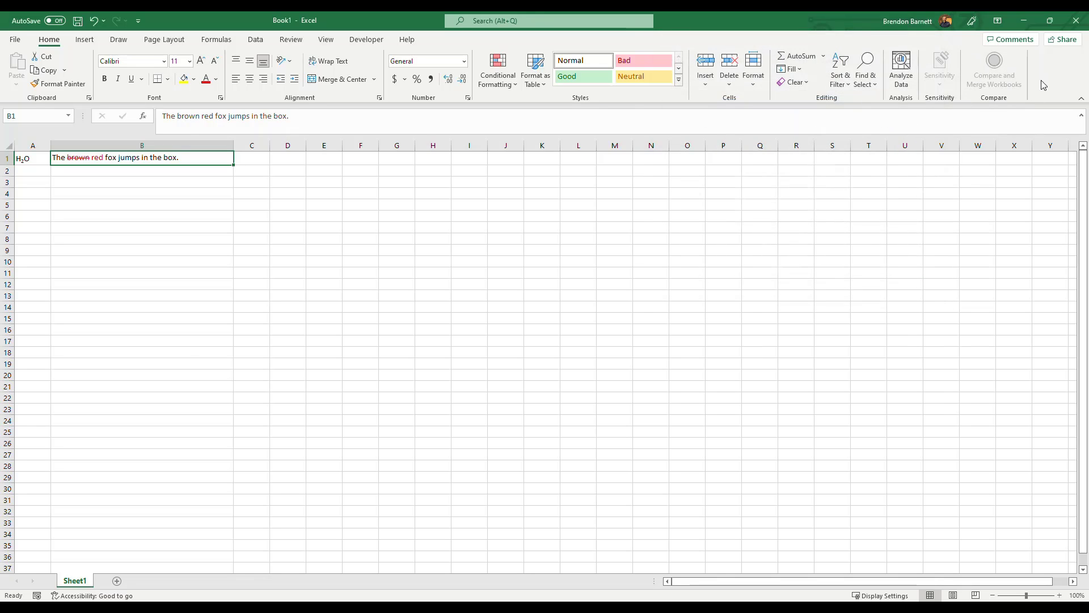
pyautogui.click(138, 172)
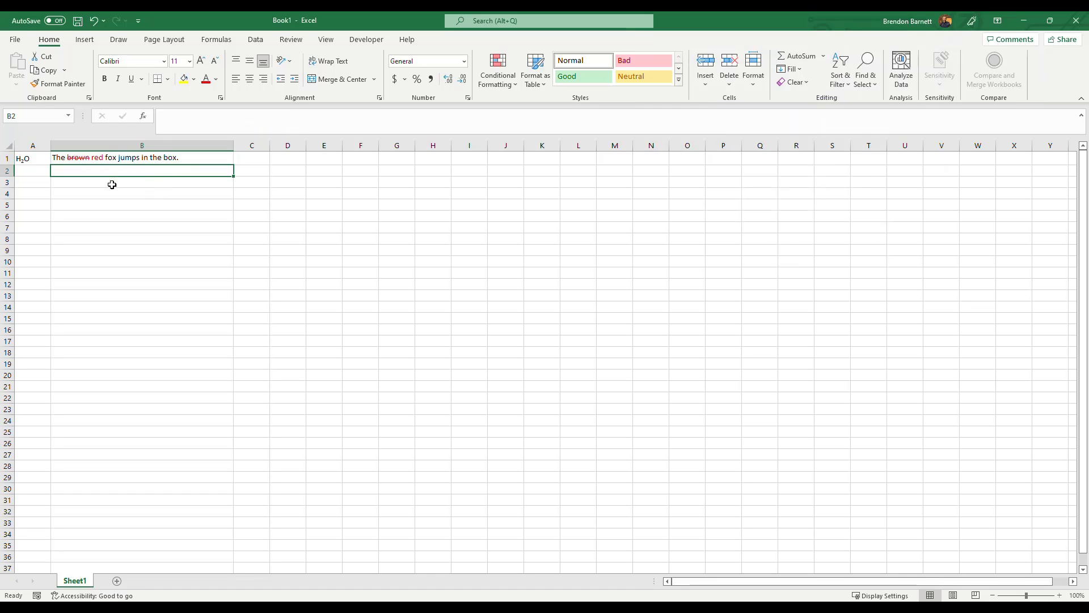
# Undo all the text entries, formatting and column width changes until the sheet is empty again.
pyautogui.hotkey('ctrl', 'z')
pyautogui.hotkey('ctrl', 'z')
pyautogui.hotkey('ctrl', 'z')
pyautogui.hotkey('ctrl', 'z')
pyautogui.hotkey('ctrl', 'z')
pyautogui.hotkey('ctrl', 'z')
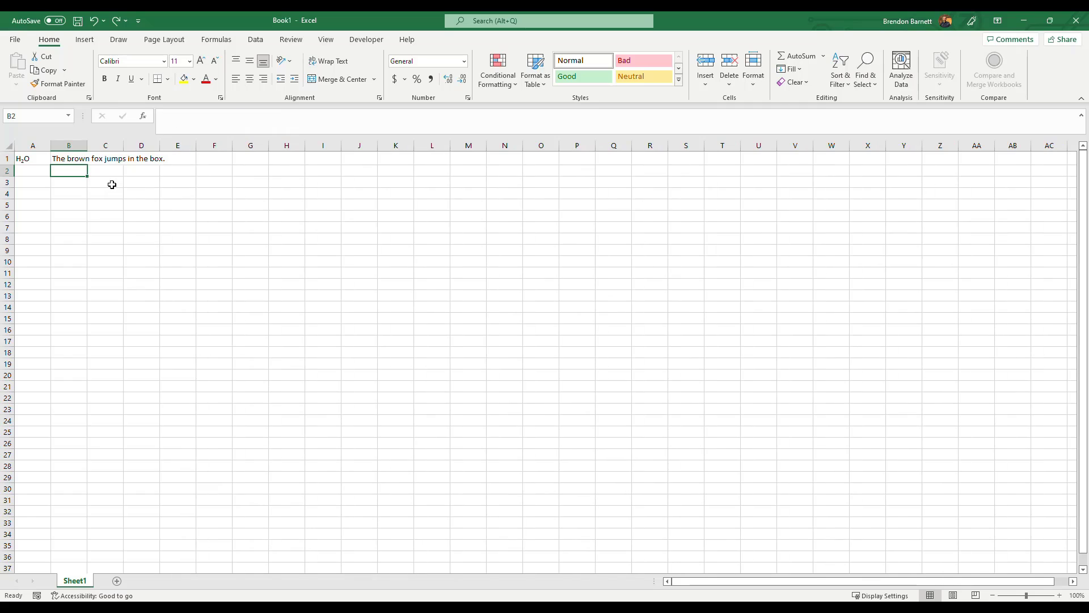
pyautogui.hotkey('ctrl', 'z')
pyautogui.hotkey('ctrl', 'z')
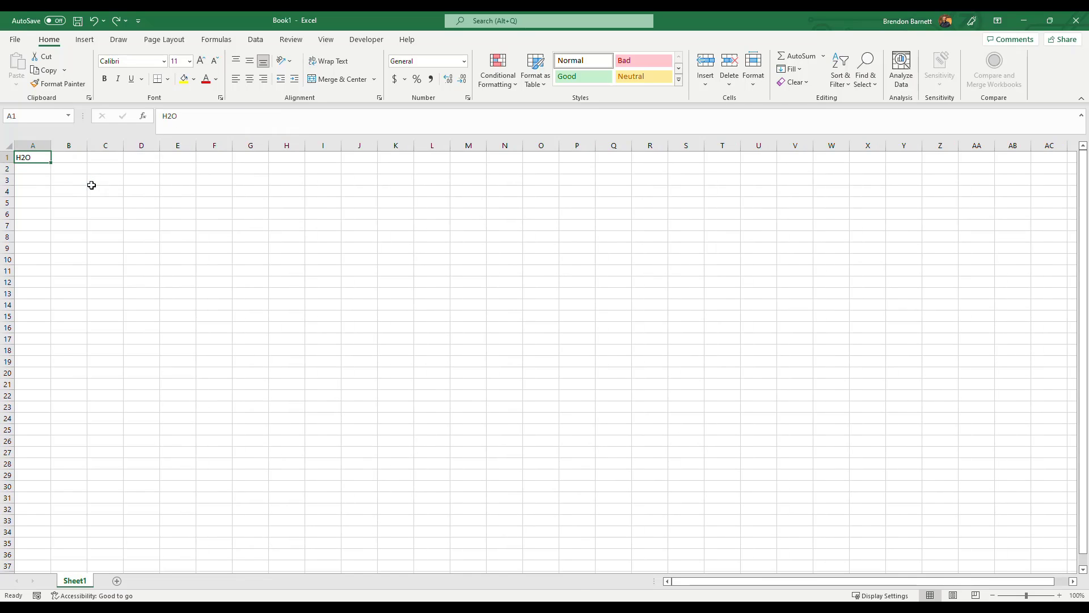
pyautogui.click(88, 189)
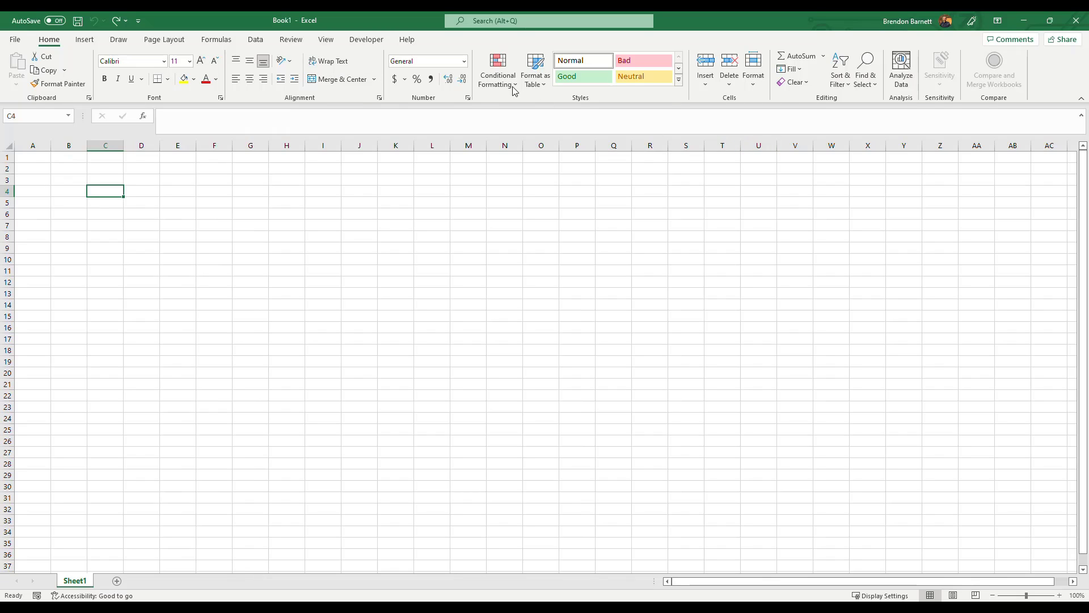
# Open the ribbon customization settings, list the commands not in the ribbon, and select Strikethrough.
pyautogui.rightClick(375, 76)
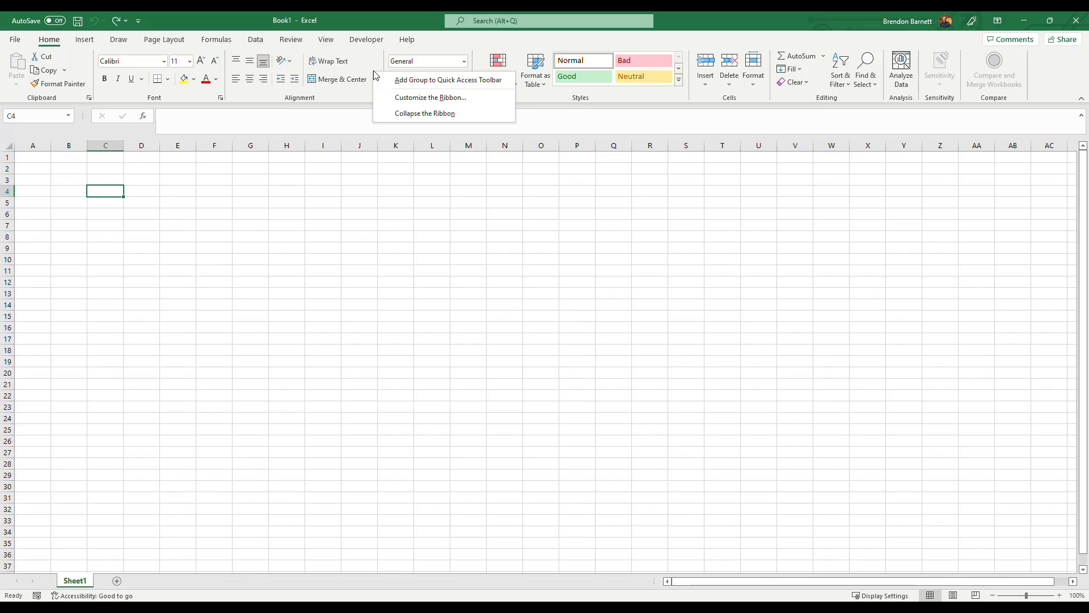
pyautogui.click(405, 98)
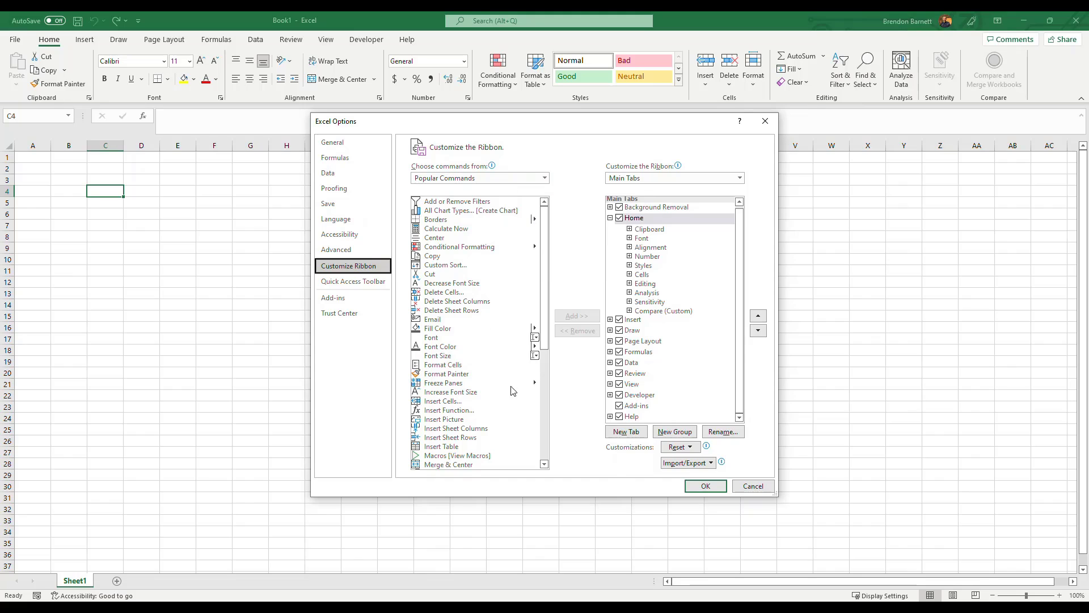
pyautogui.moveTo(544, 310); pyautogui.dragTo(546, 419)
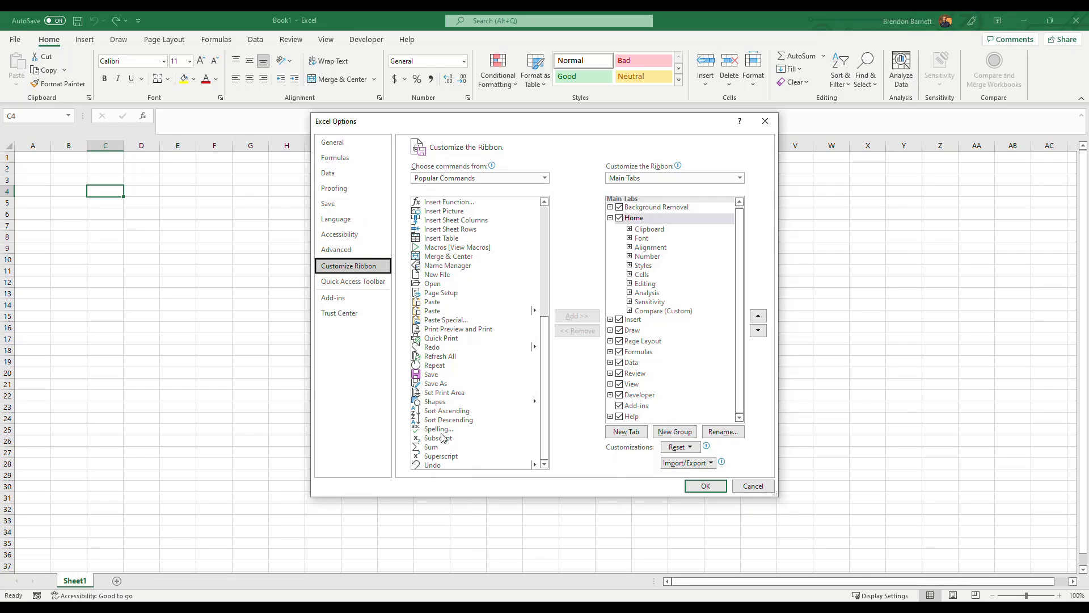
pyautogui.click(544, 178)
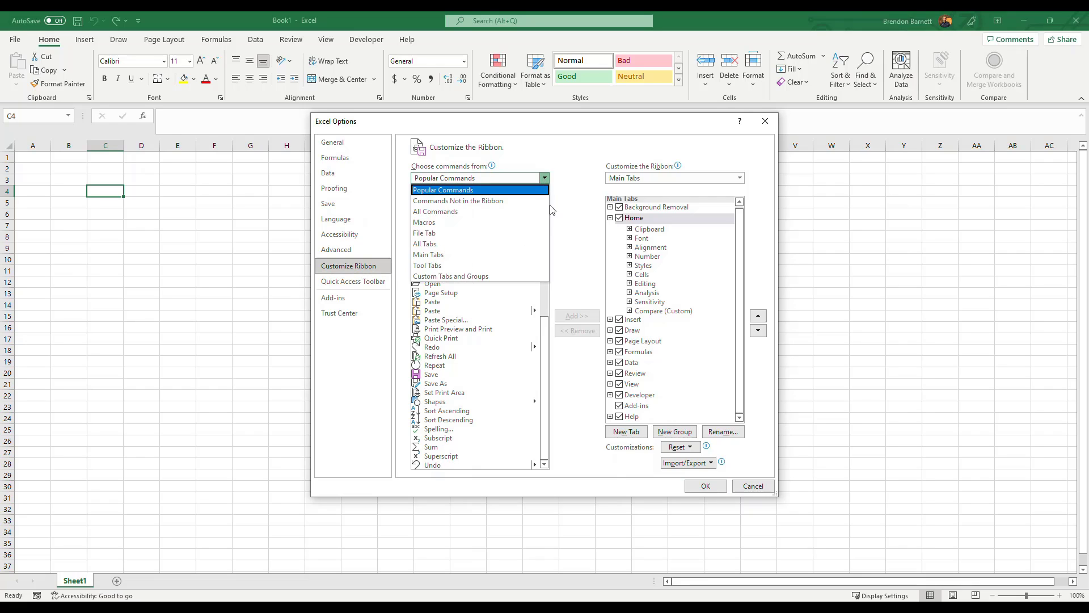
pyautogui.click(443, 202)
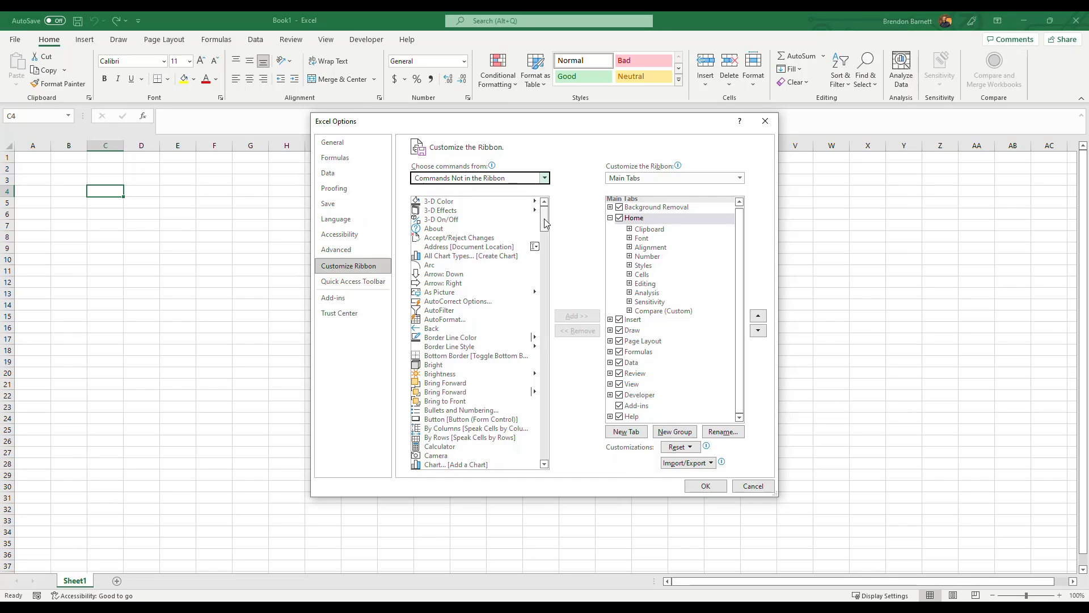
pyautogui.moveTo(544, 219); pyautogui.dragTo(546, 422)
pyautogui.click(452, 432)
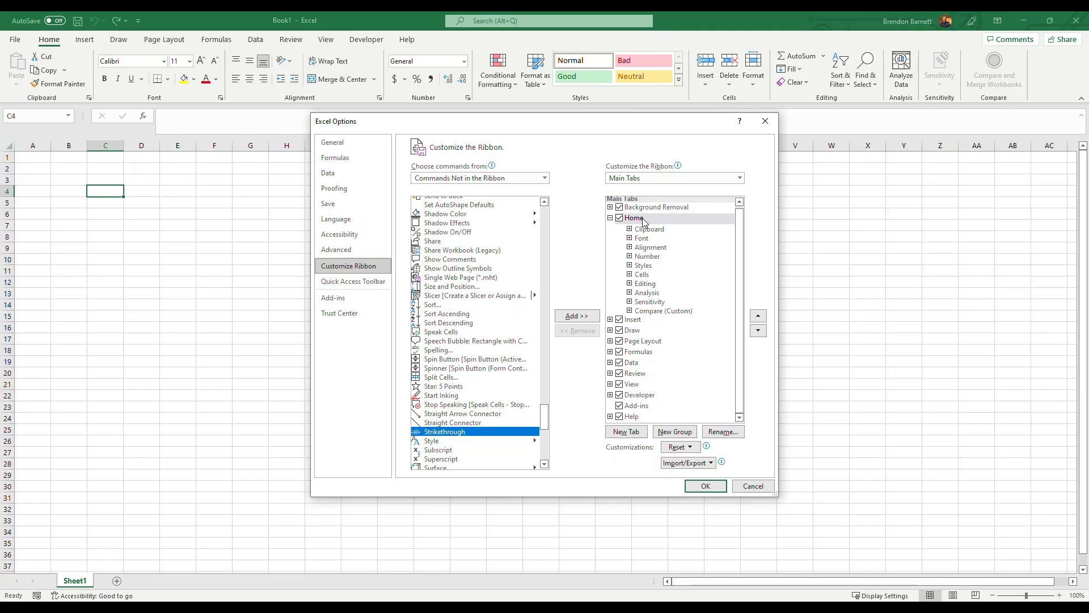
# Try to add the Strikethrough command to the built-in Font group of the Home ribbon tab.
pyautogui.click(641, 239)
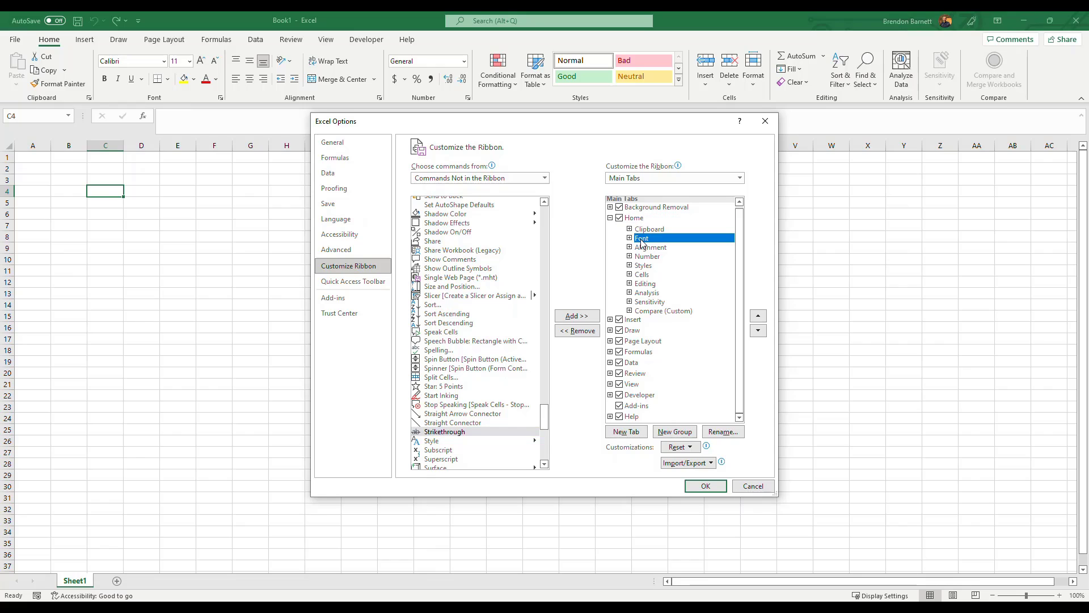
pyautogui.click(577, 318)
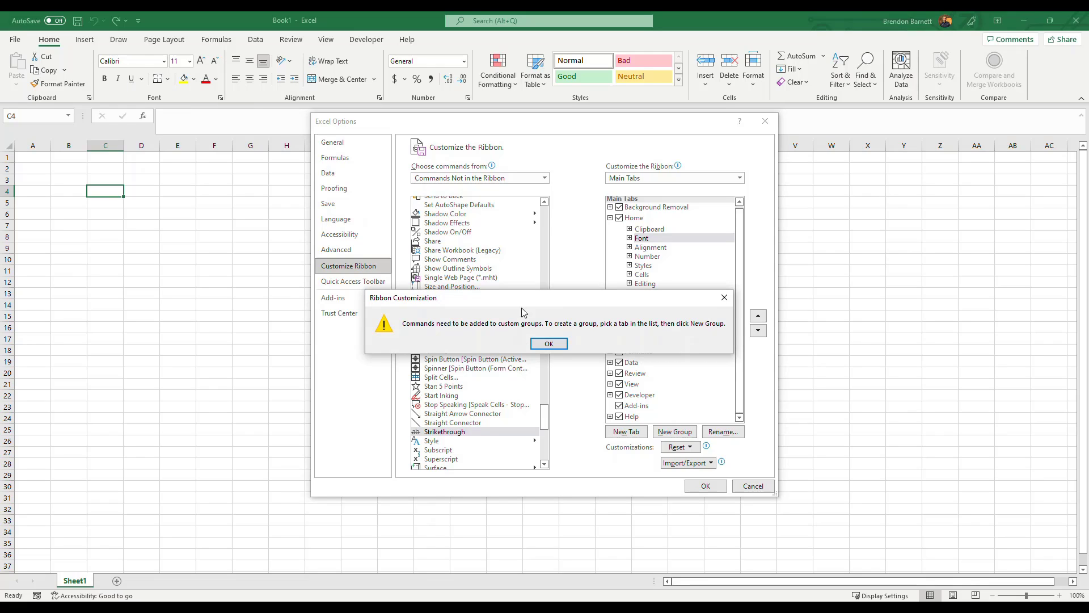
pyautogui.click(548, 343)
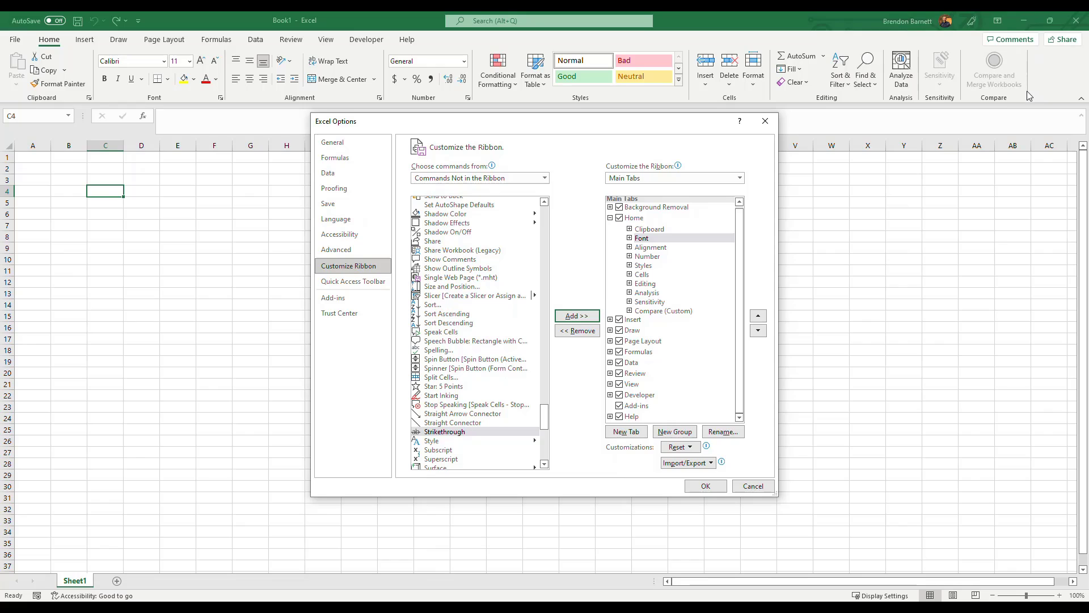
pyautogui.moveTo(568, 126); pyautogui.dragTo(574, 126)
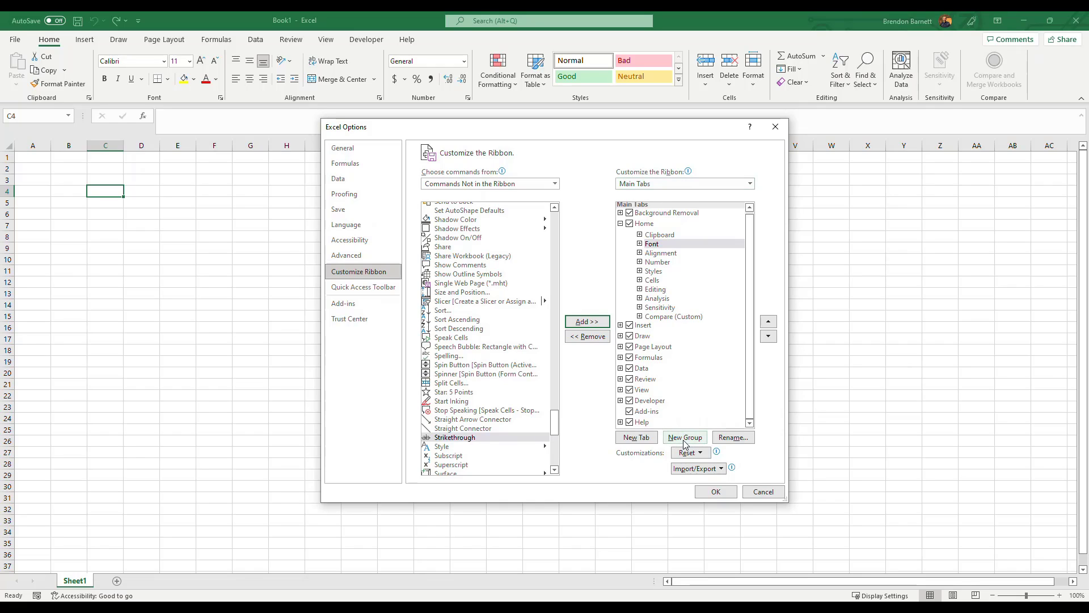
# Create a custom group in the Home ribbon tab and name it "My New Buttons".
pyautogui.click(646, 225)
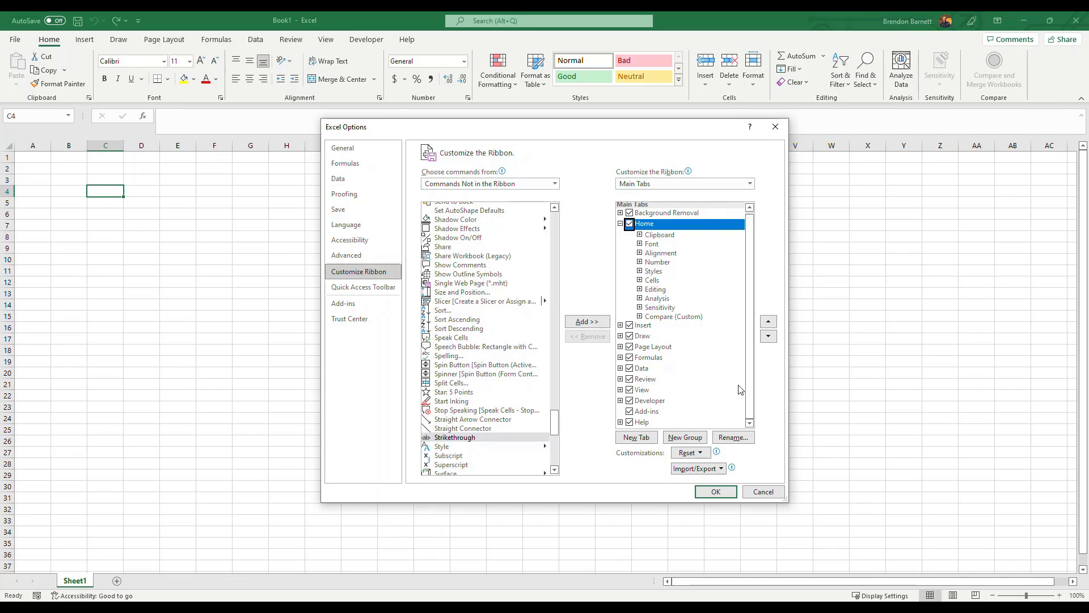
pyautogui.click(687, 438)
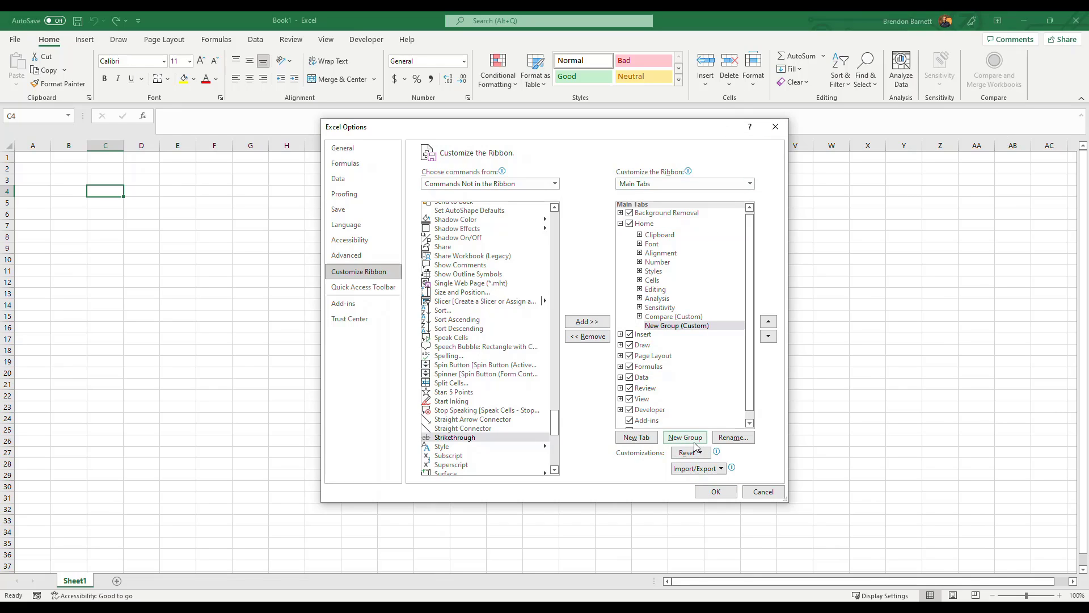
pyautogui.click(687, 326)
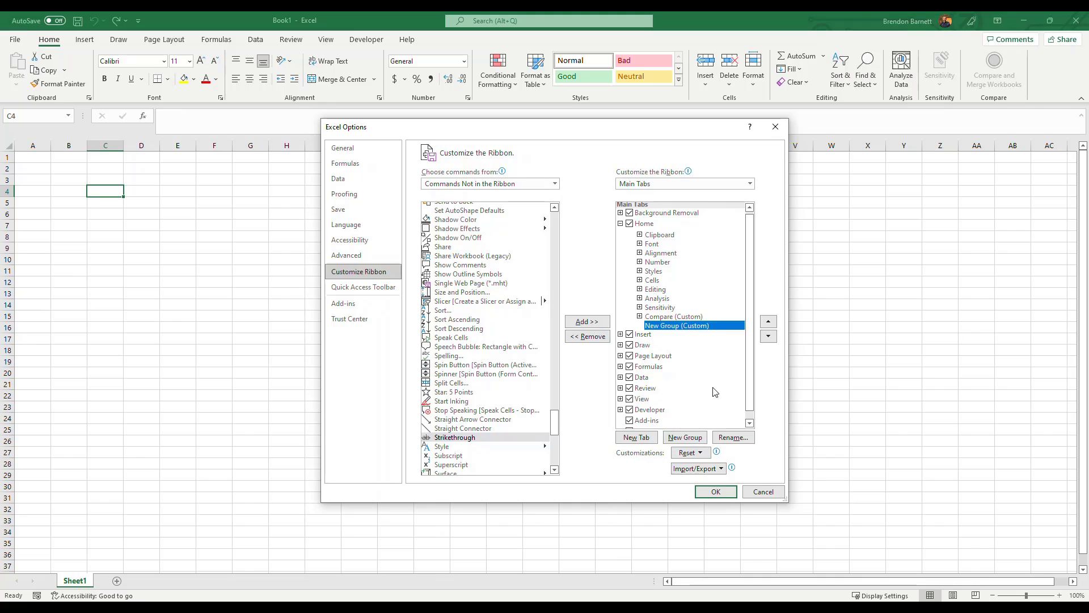
pyautogui.click(726, 438)
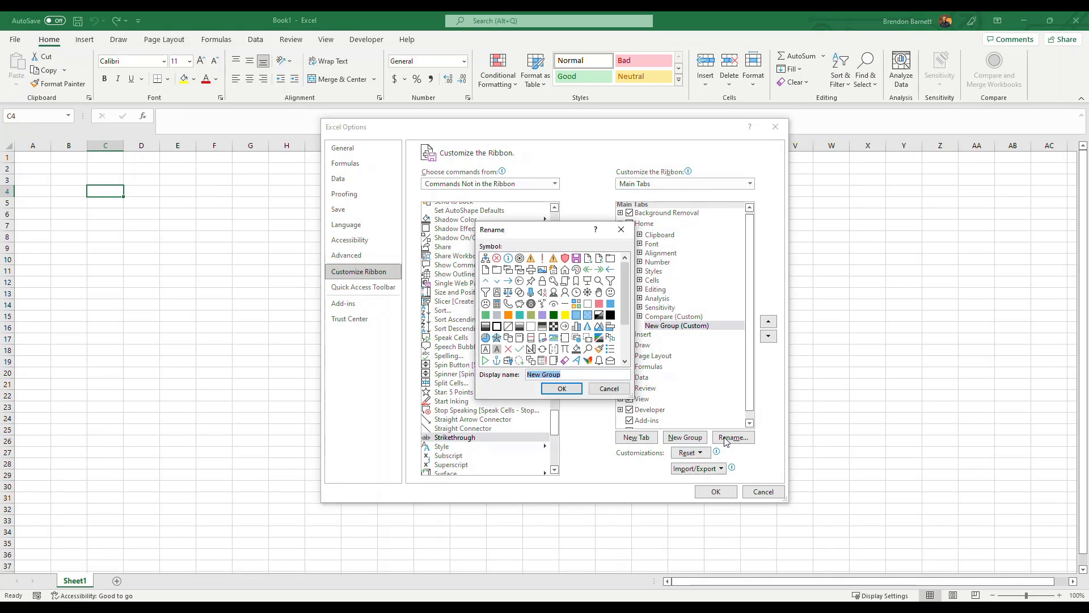
pyautogui.write('My')
pyautogui.click(570, 390)
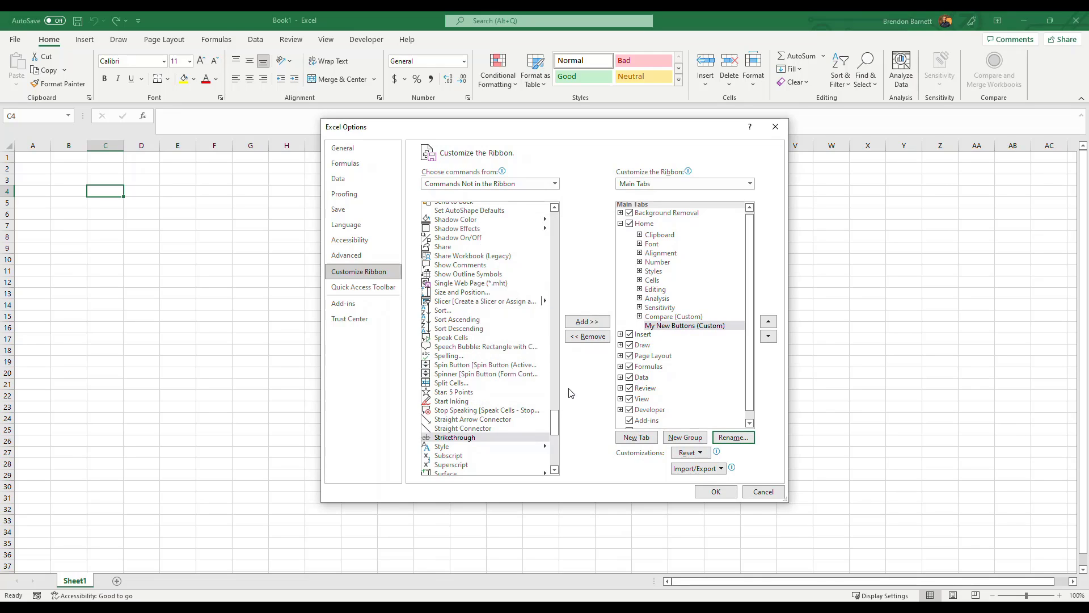
# Add the Strikethrough, Subscript and Superscript commands to the My New Buttons group and apply the ribbon changes.
pyautogui.click(676, 328)
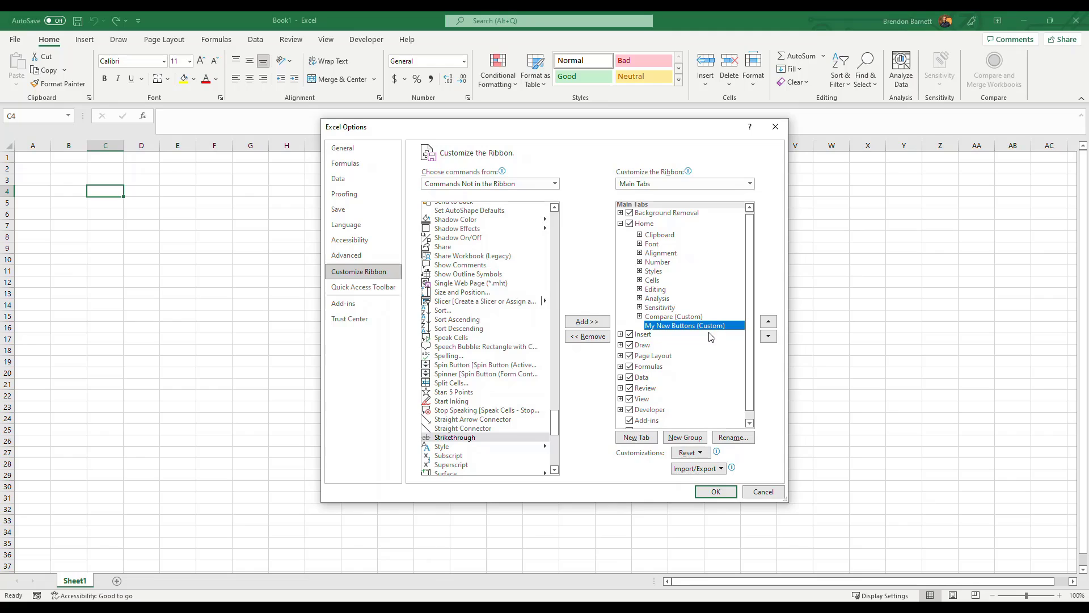
pyautogui.click(449, 440)
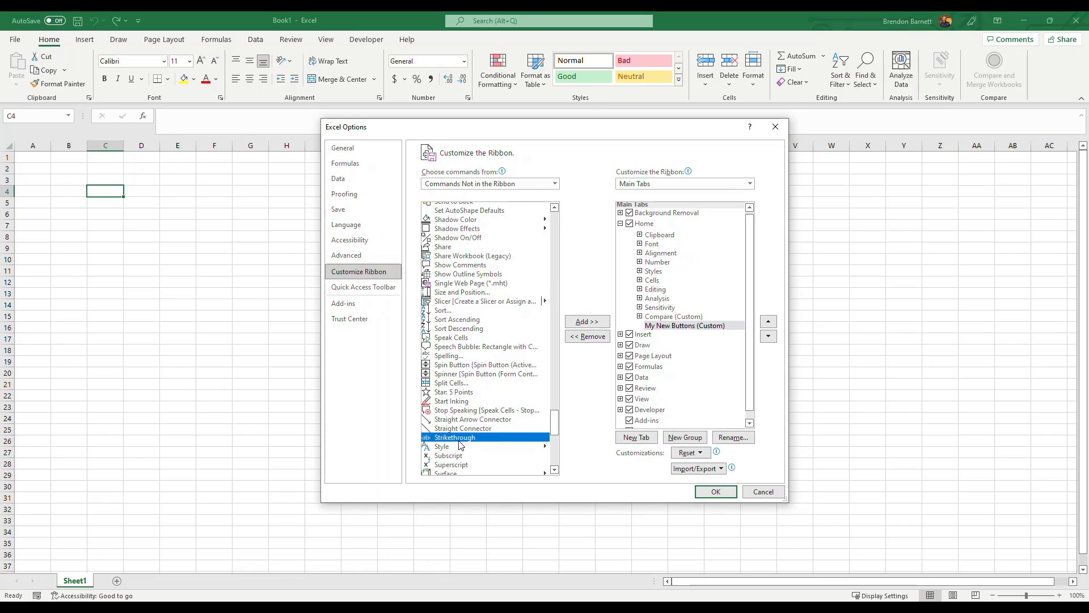
pyautogui.click(581, 323)
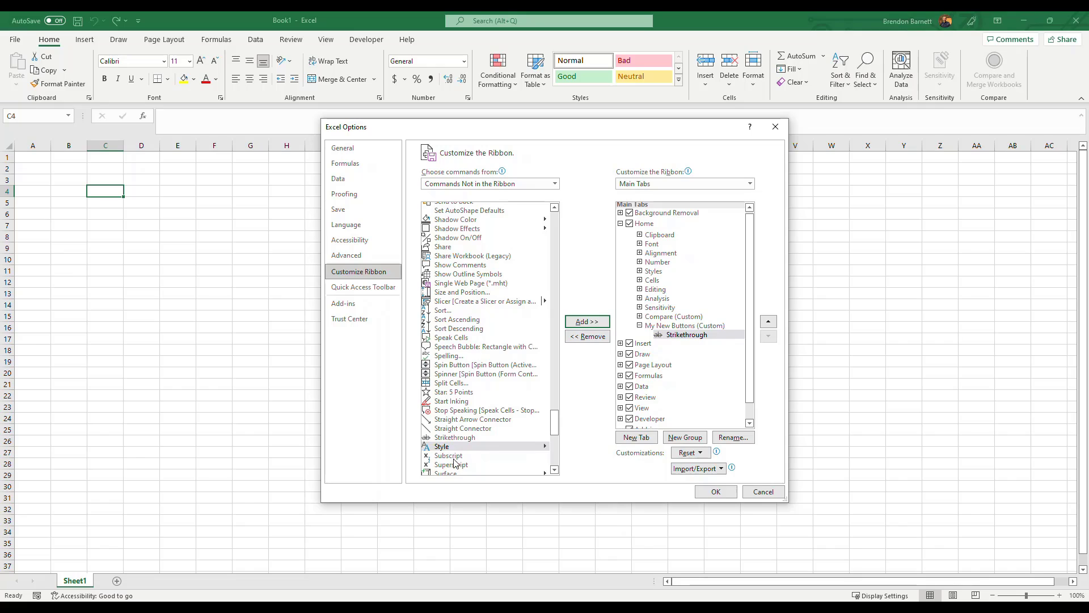
pyautogui.click(454, 456)
pyautogui.click(587, 321)
pyautogui.click(461, 465)
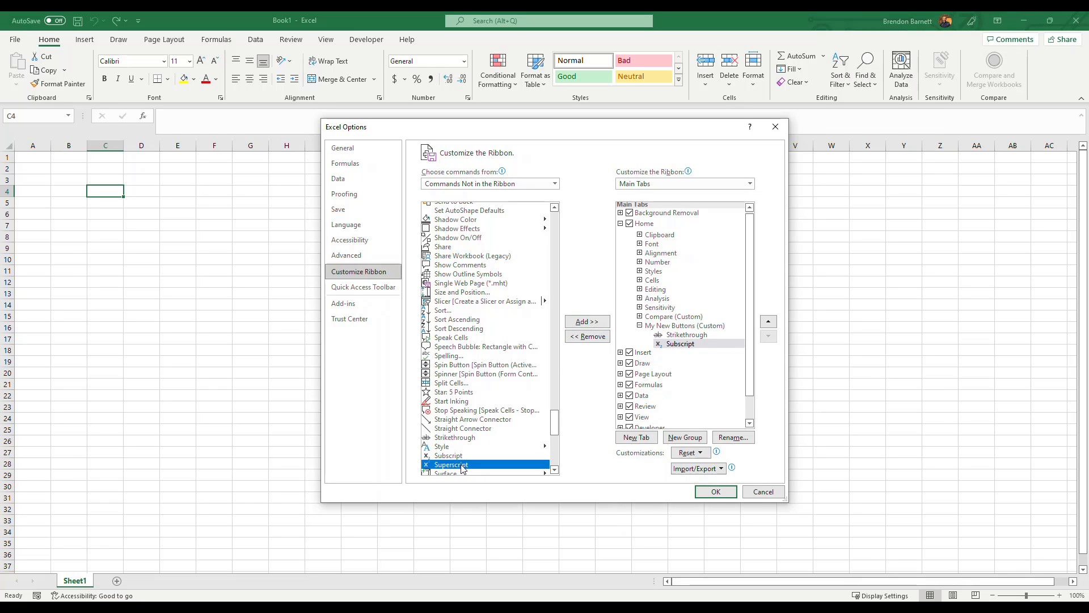
pyautogui.click(587, 322)
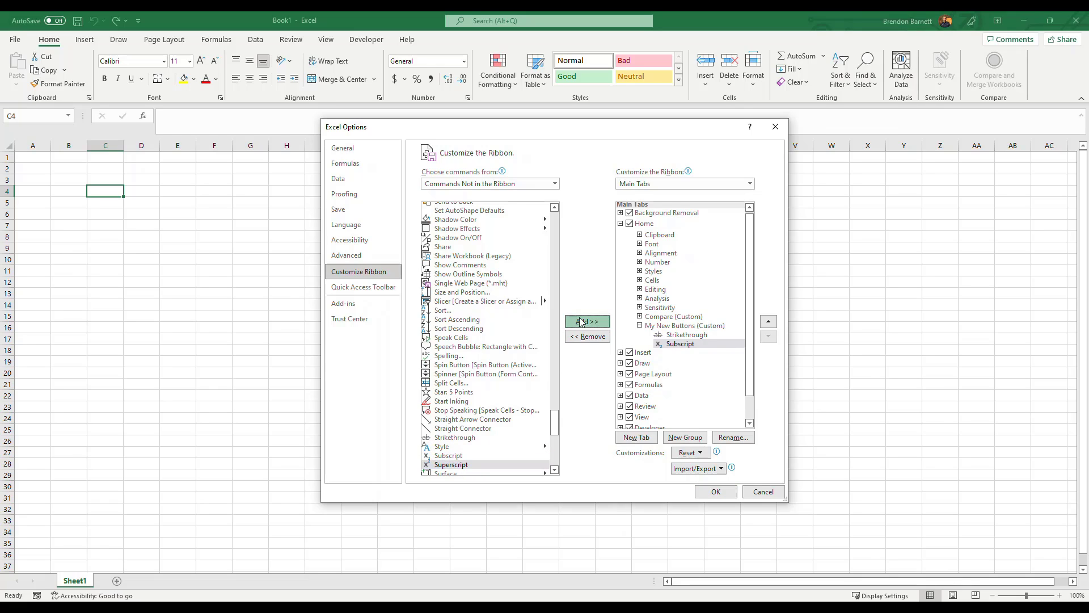
pyautogui.click(716, 492)
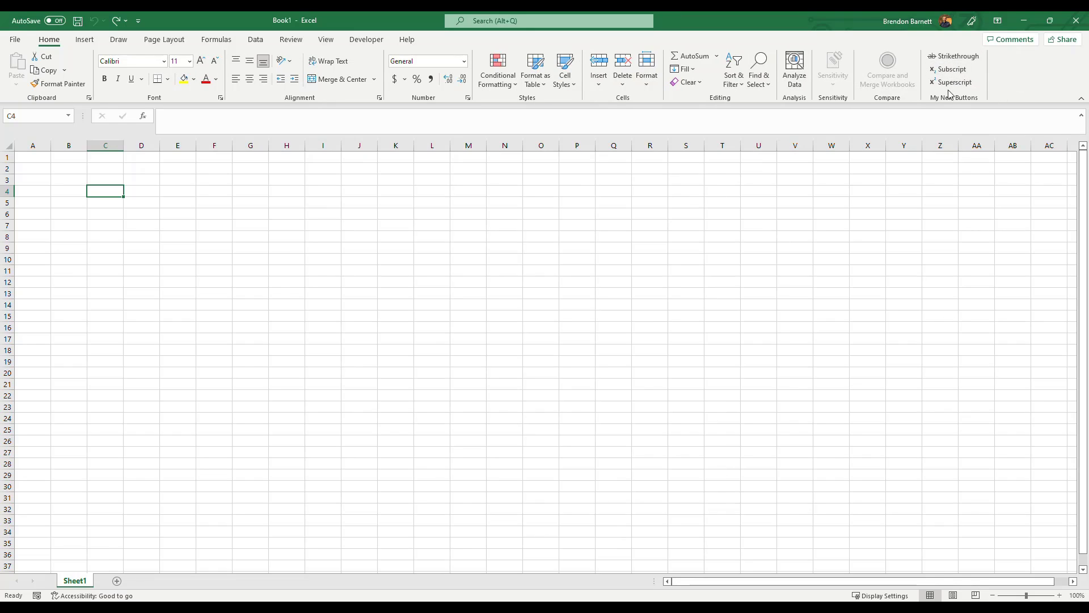
# Enter H2O in cell A1 and switch only its 2 between subscript and superscript, ending on superscript.
pyautogui.click(28, 160)
pyautogui.write('H2O')
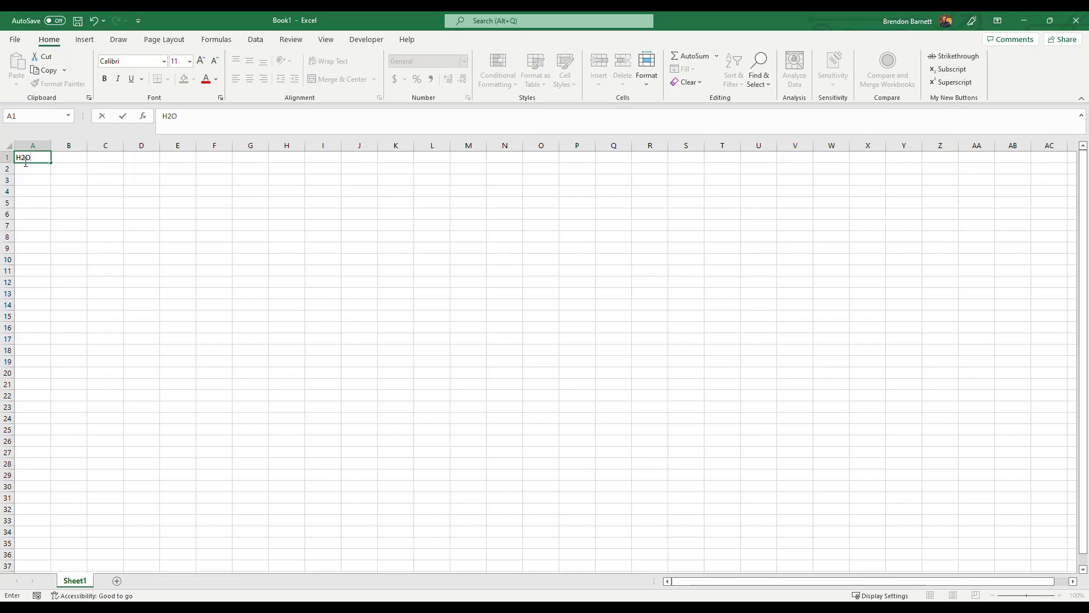
pyautogui.doubleClick(24, 160)
pyautogui.click(24, 160)
pyautogui.doubleClick(23, 160)
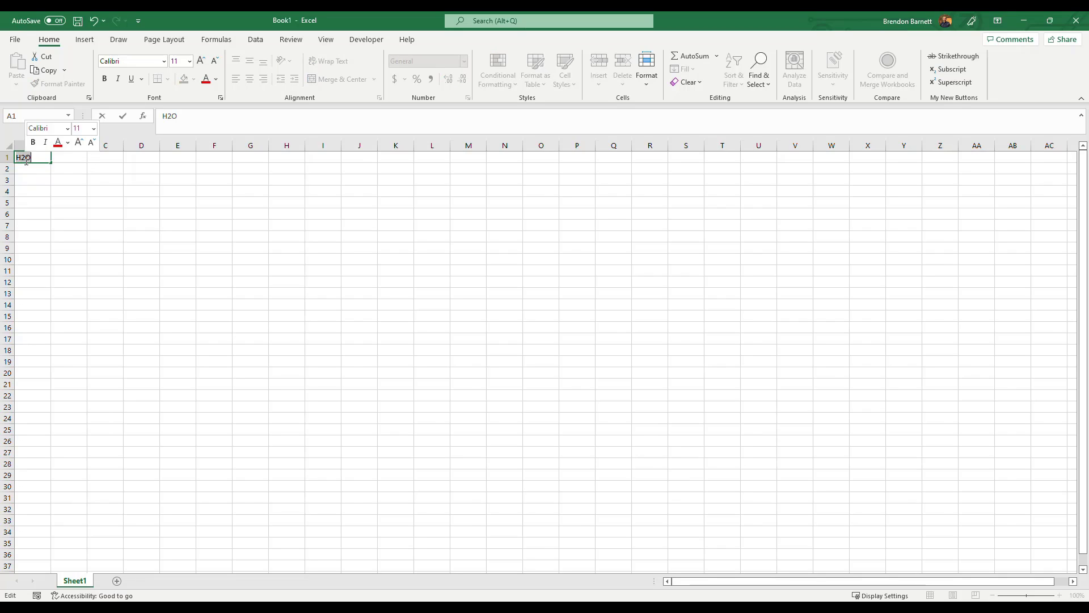
pyautogui.click(22, 159)
pyautogui.moveTo(22, 158); pyautogui.dragTo(25, 157)
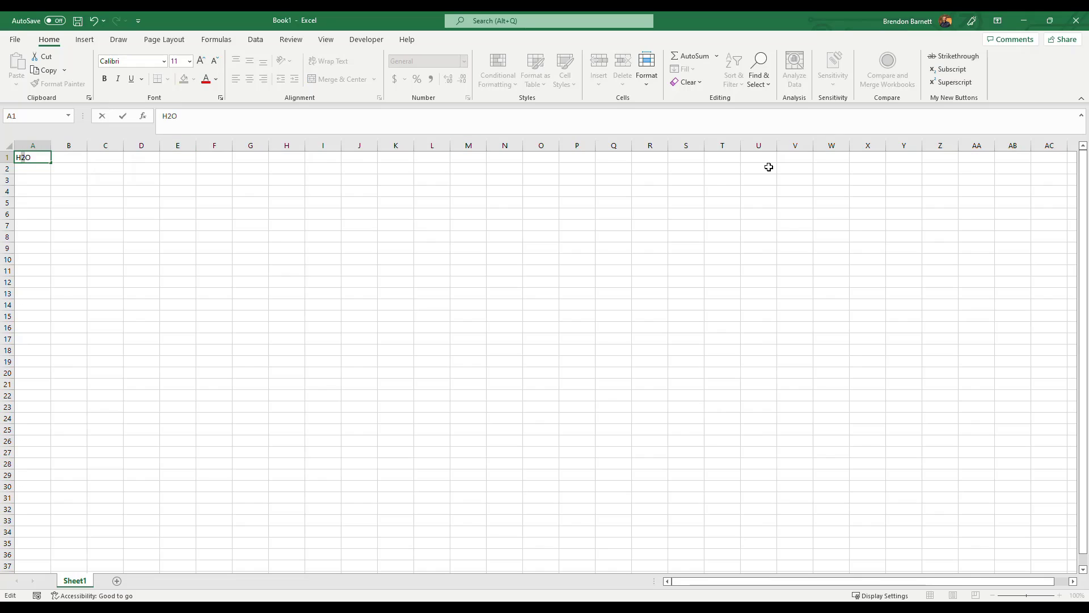
pyautogui.click(948, 71)
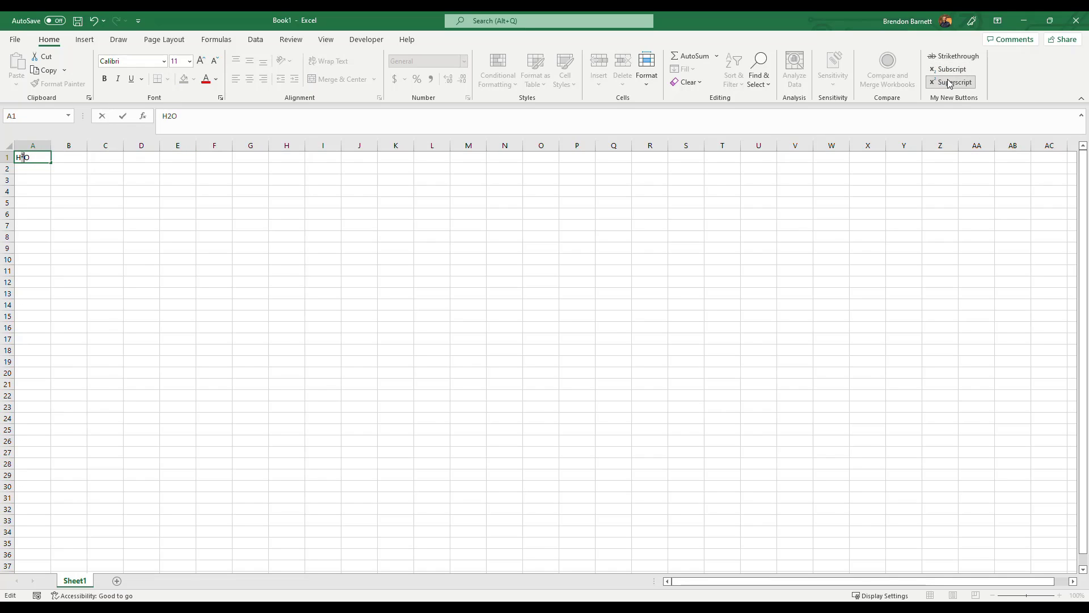
pyautogui.click(950, 83)
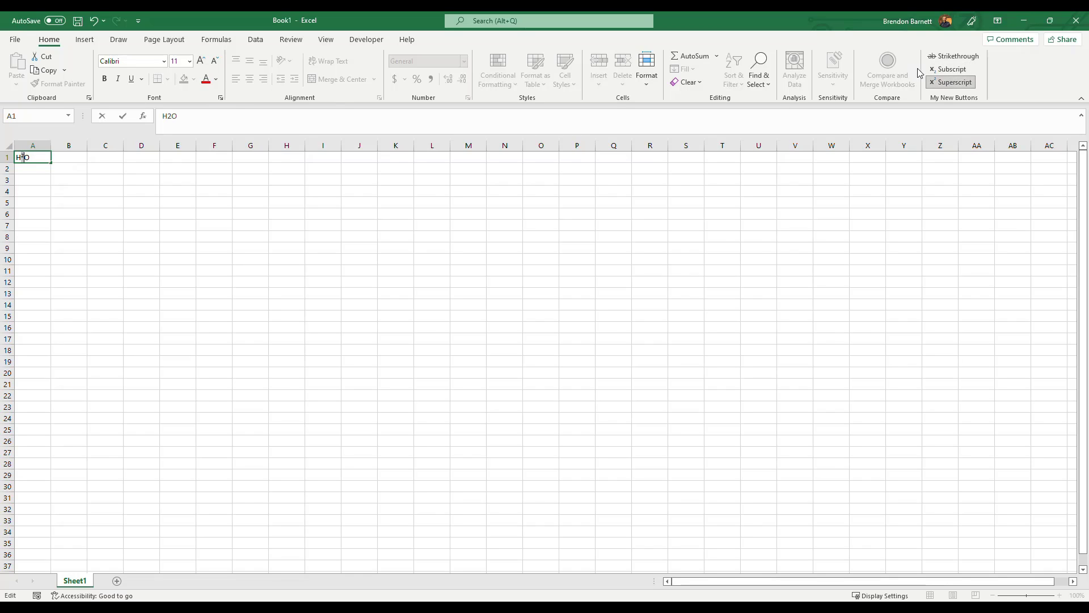
pyautogui.click(946, 70)
pyautogui.click(944, 83)
pyautogui.click(392, 185)
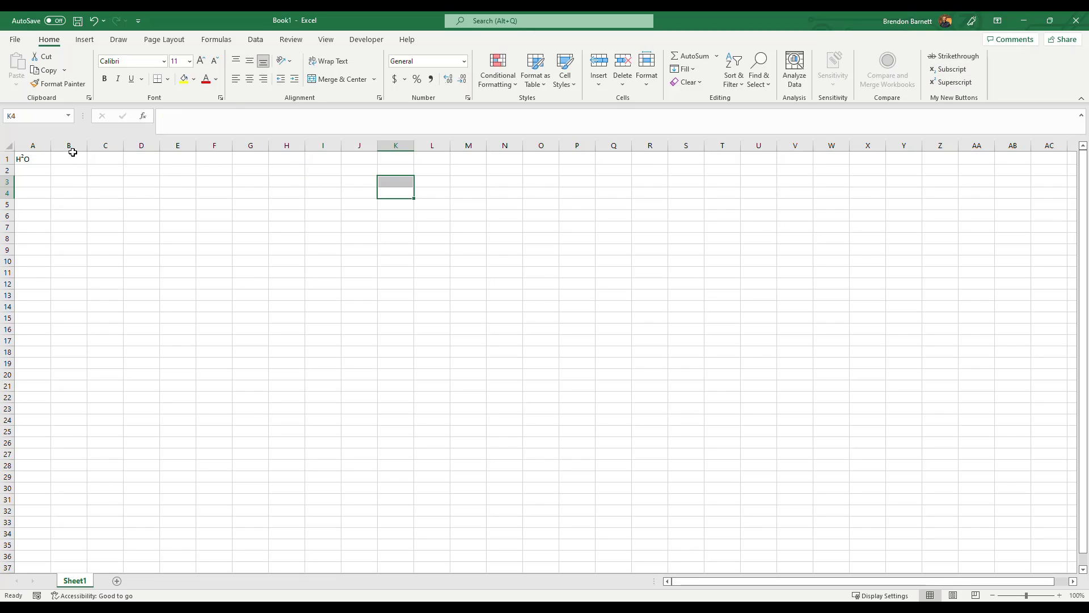
# Enter "The brown fox jumps in the box." in cell B1 and fit the width of column B to the text.
pyautogui.click(69, 158)
pyautogui.write('The ')
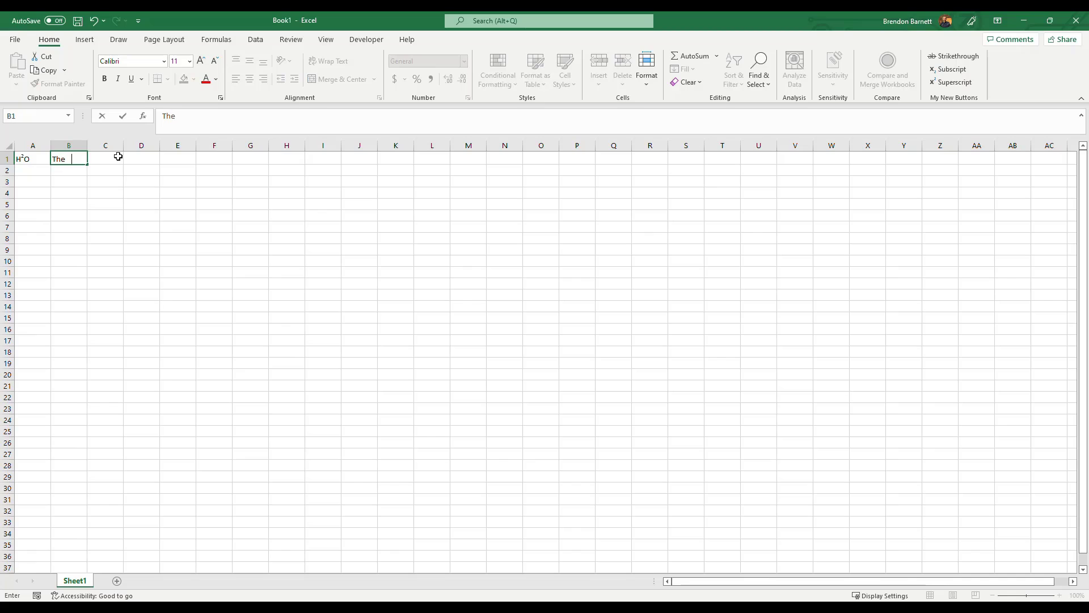
pyautogui.write('brown fox jumps in the box.')
pyautogui.press('Return')
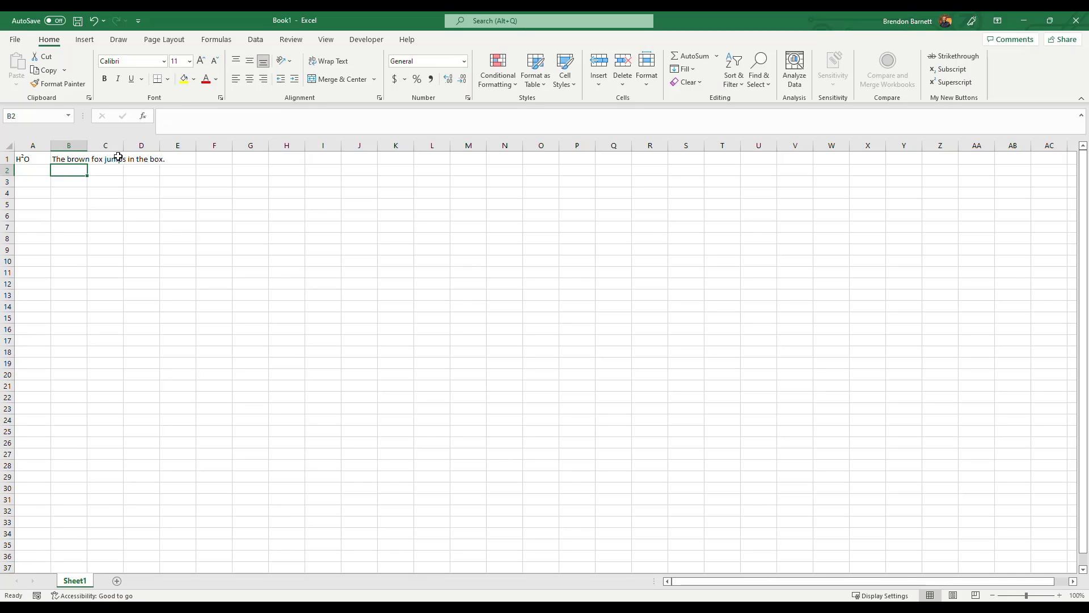
pyautogui.doubleClick(87, 146)
# Insert the word "red" before "fox" in the sentence in cell B1.
pyautogui.click(92, 159)
pyautogui.doubleClick(92, 159)
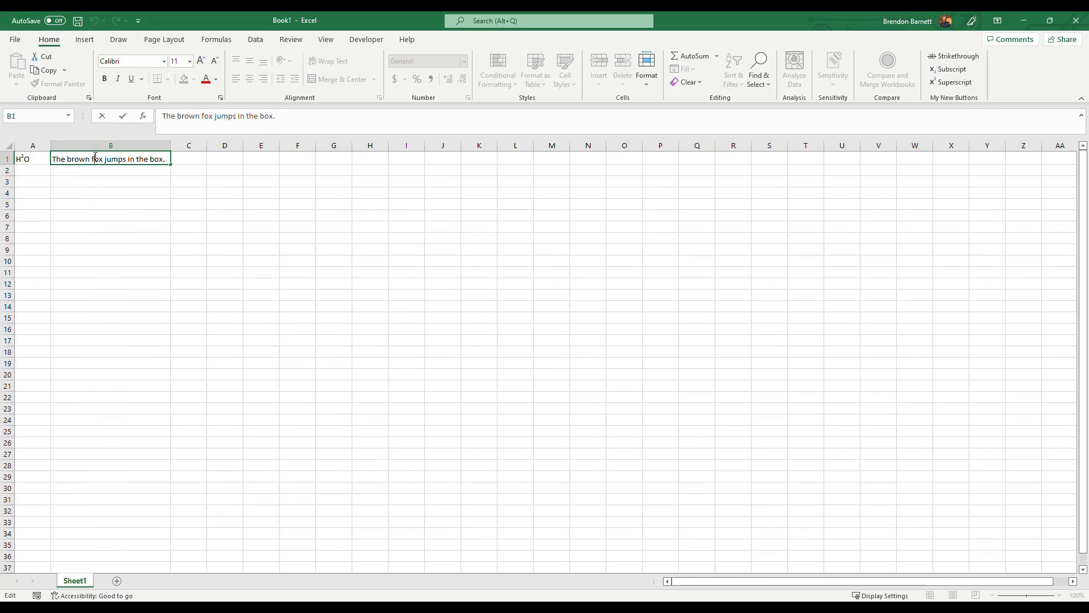
pyautogui.write('red')
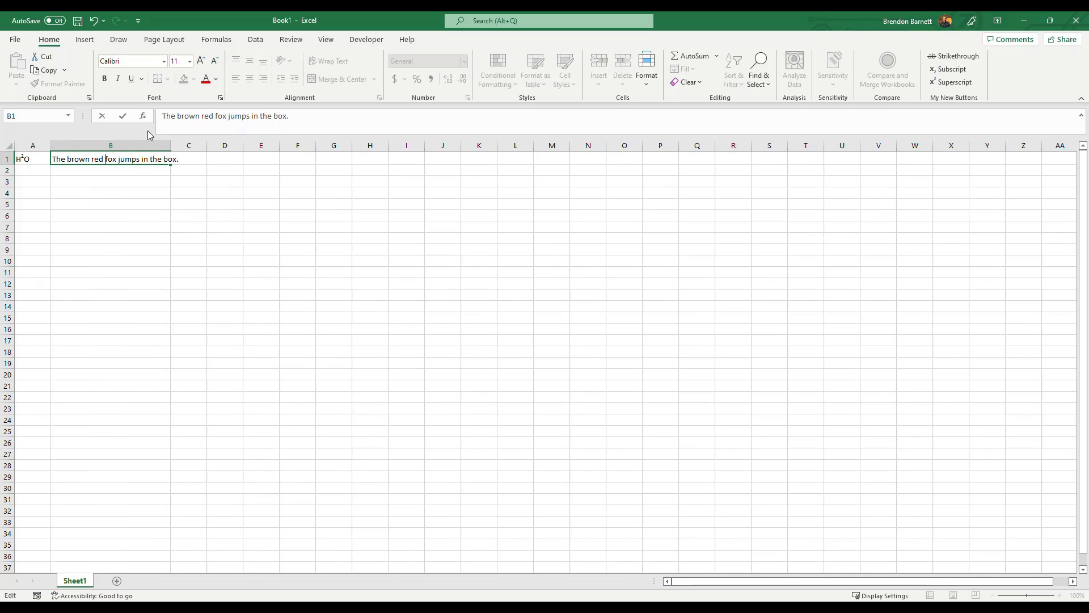
# Colour the words "brown red" in cell B1 red and apply strikethrough to "brown" only.
pyautogui.moveTo(66, 159); pyautogui.dragTo(100, 160)
pyautogui.click(206, 80)
pyautogui.doubleClick(80, 160)
pyautogui.click(954, 56)
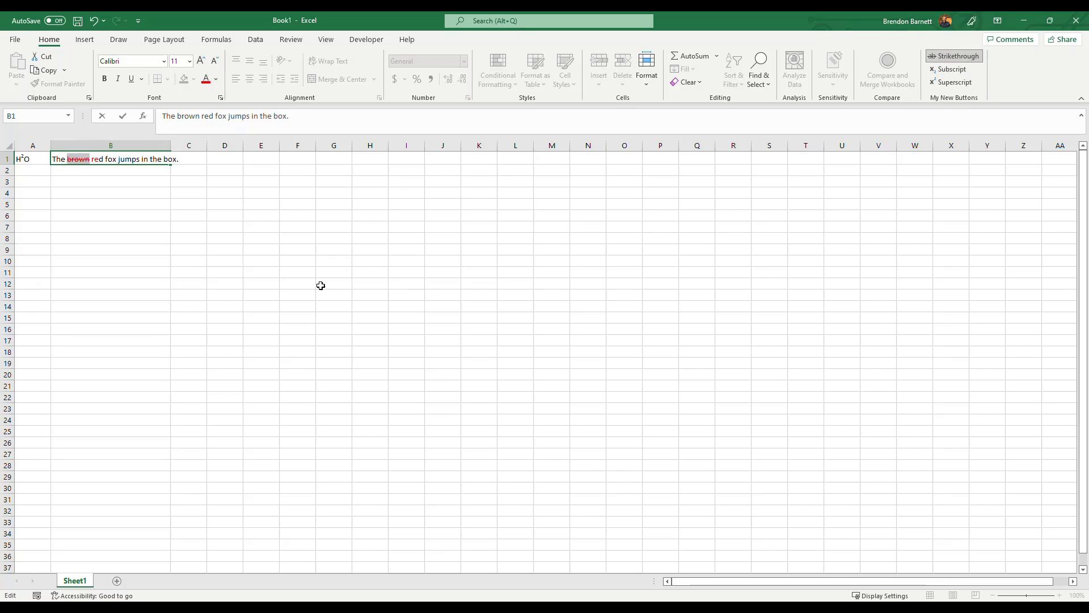
pyautogui.press('Return')
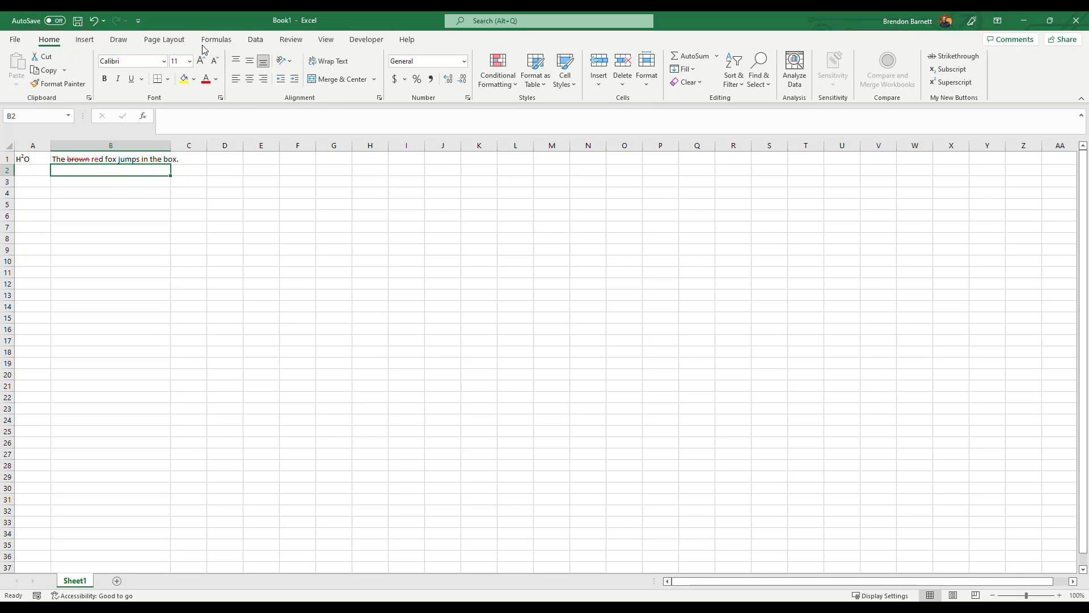
# Add a new custom ribbon tab directly after Home in the ribbon customization and name it Chummies.
pyautogui.rightClick(373, 70)
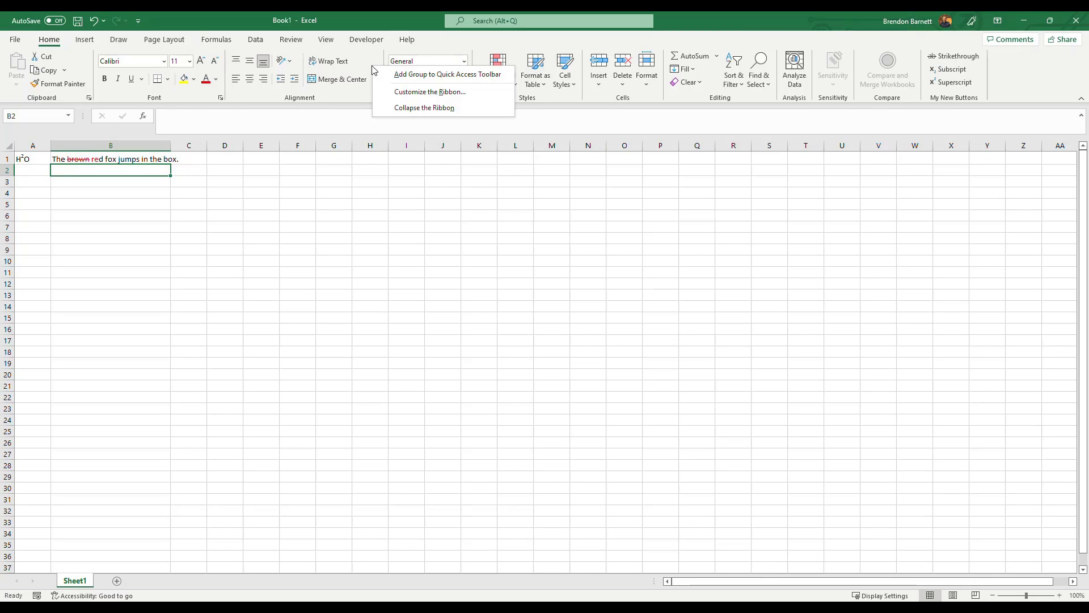
pyautogui.click(408, 90)
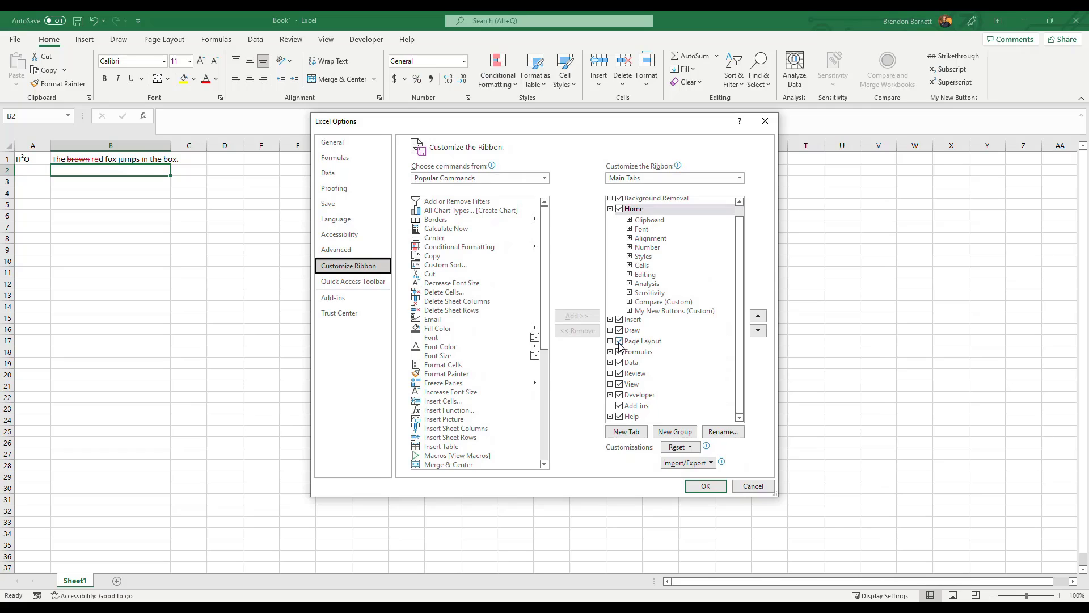
pyautogui.click(650, 312)
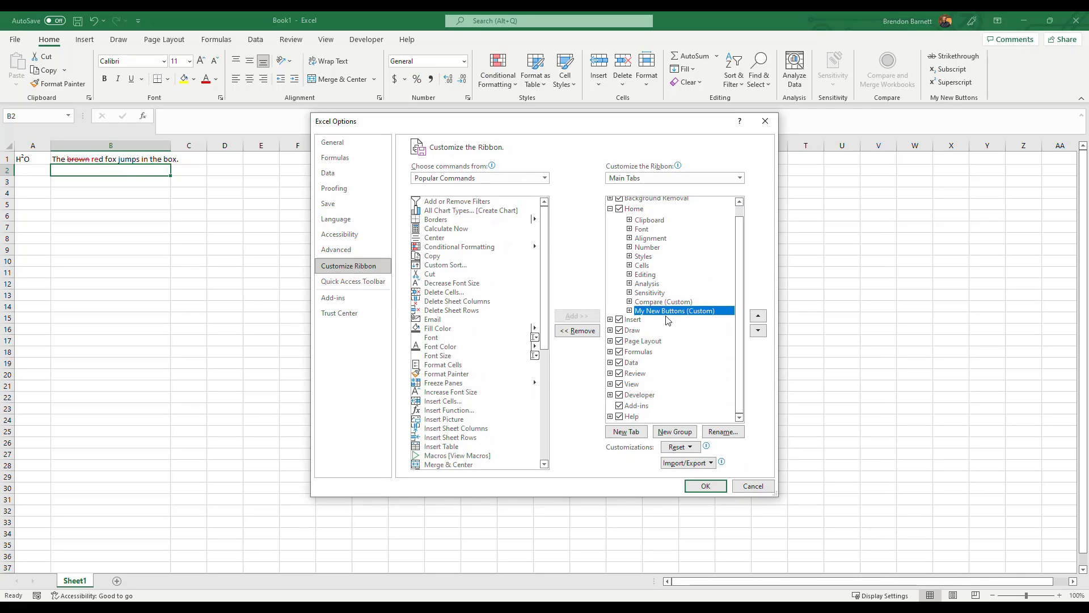
pyautogui.click(627, 438)
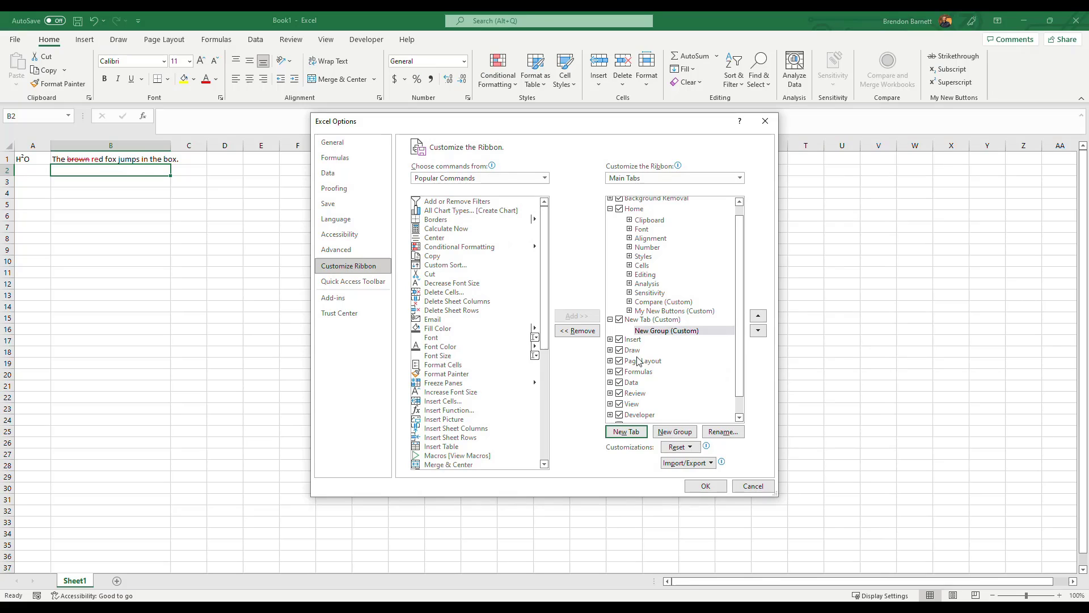
pyautogui.click(638, 322)
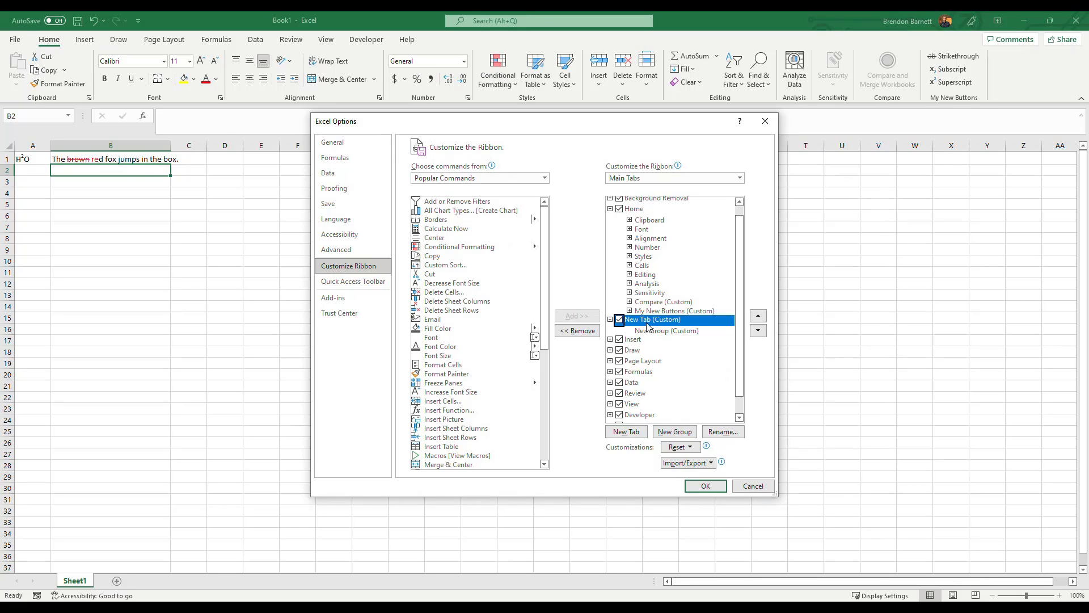
pyautogui.click(723, 431)
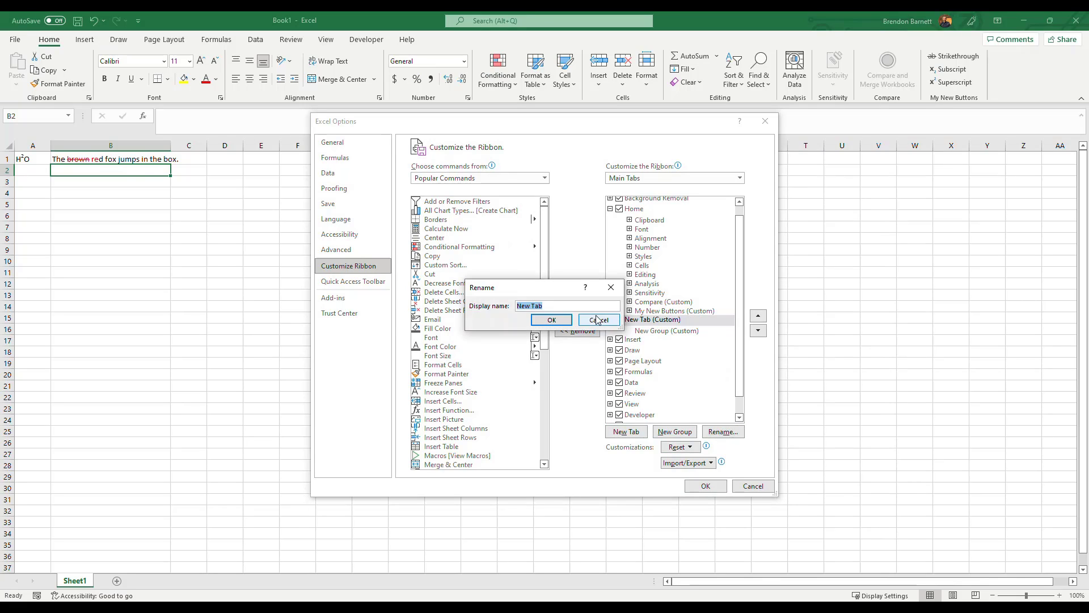
pyautogui.write('Chummies')
pyautogui.click(563, 323)
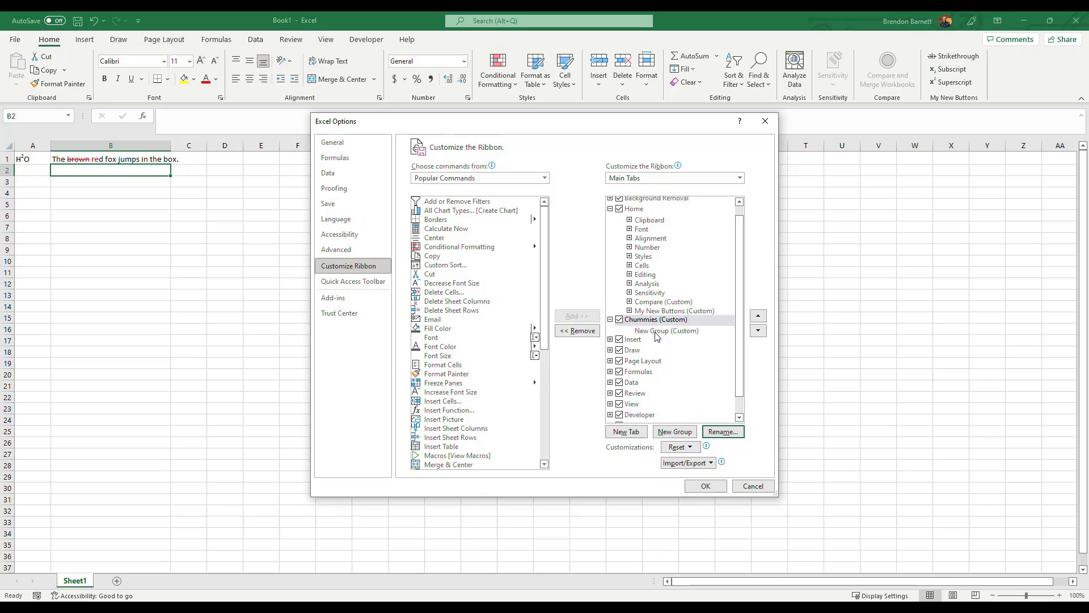
# Move the custom group My New Buttons, with its three commands, from Home into the custom tab Chummies.
pyautogui.click(654, 311)
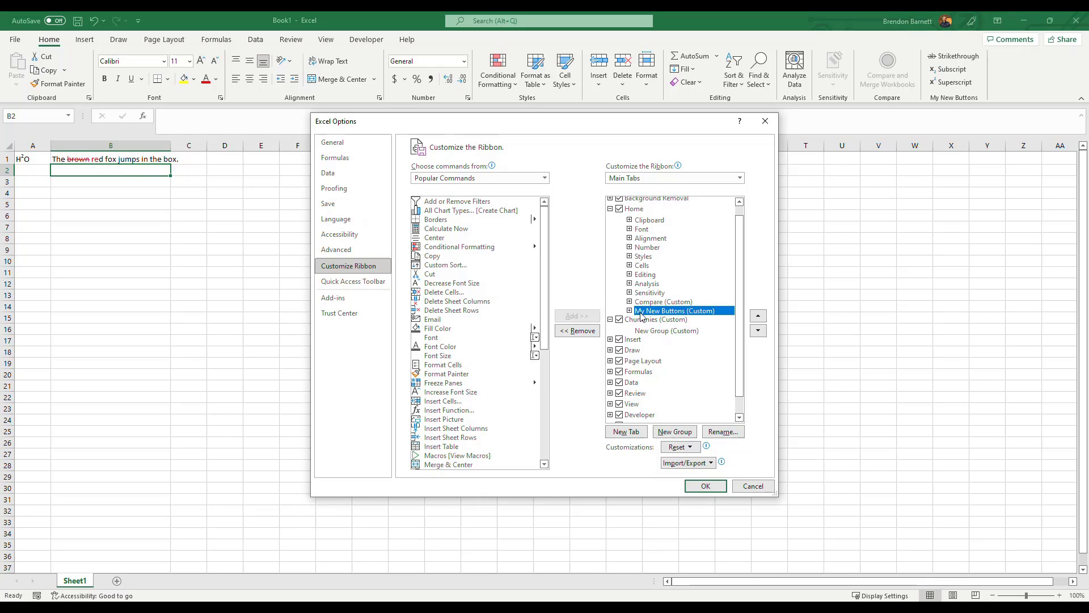
pyautogui.click(629, 311)
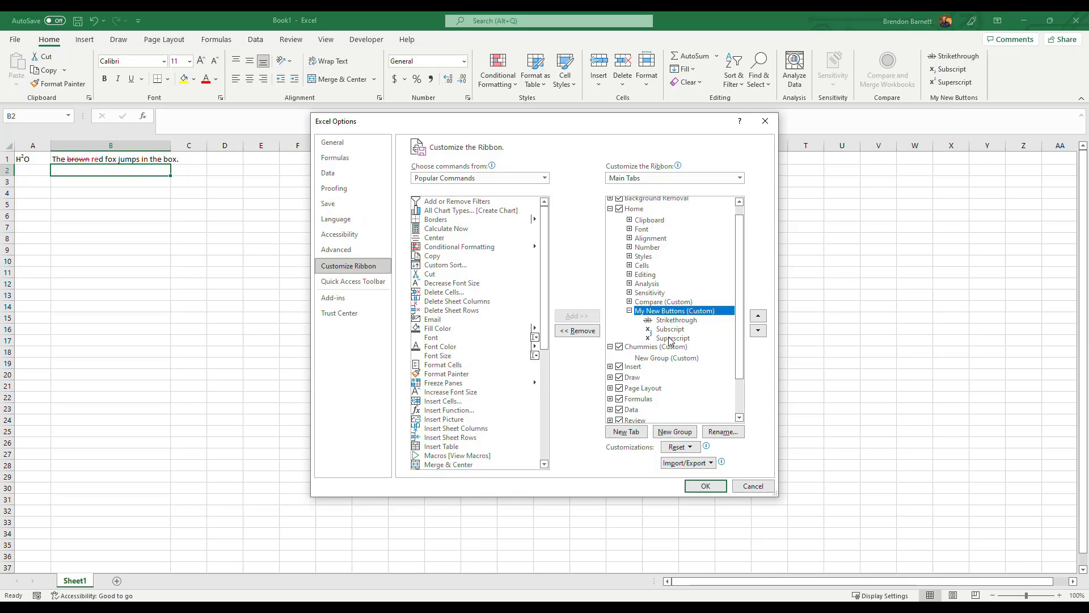
pyautogui.moveTo(670, 316); pyautogui.dragTo(662, 352)
pyautogui.click(629, 321)
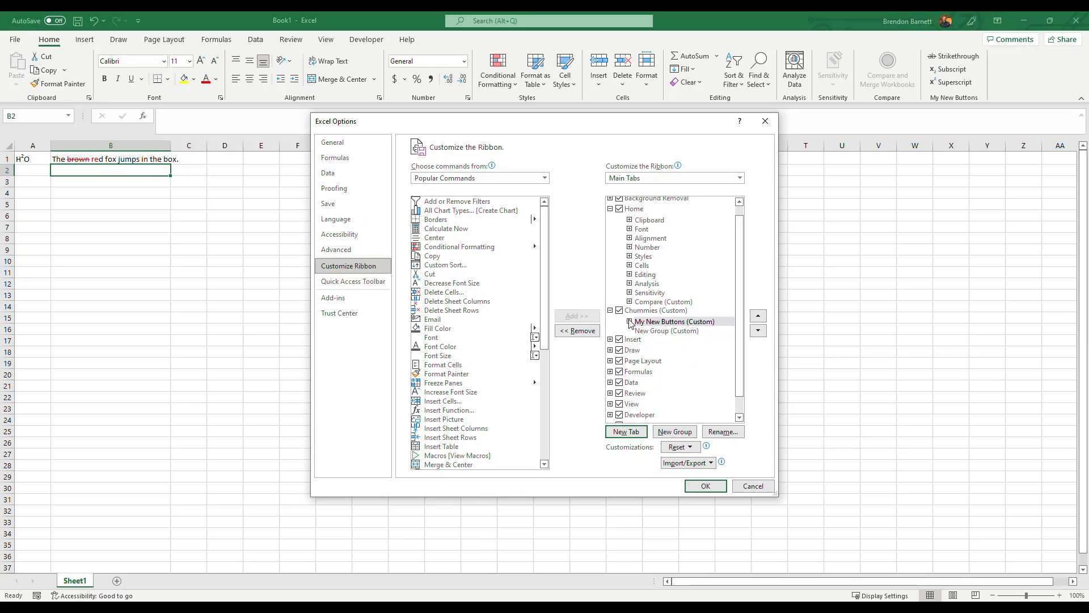
# Remove the empty New Group from the custom tab Chummies, apply the ribbon customization and show the Chummies tab.
pyautogui.click(663, 331)
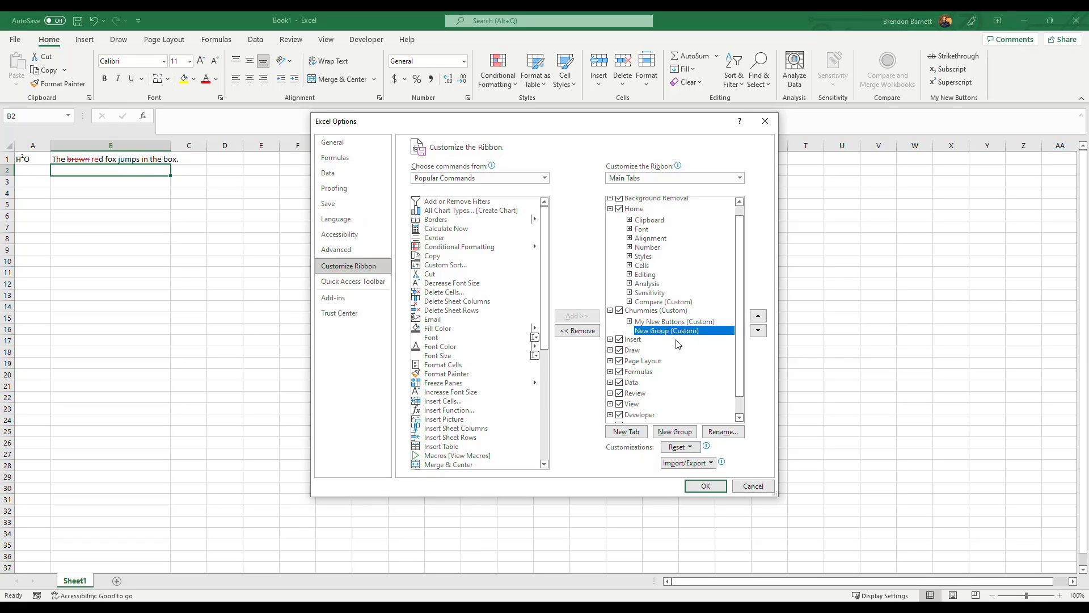
pyautogui.rightClick(675, 336)
pyautogui.click(704, 382)
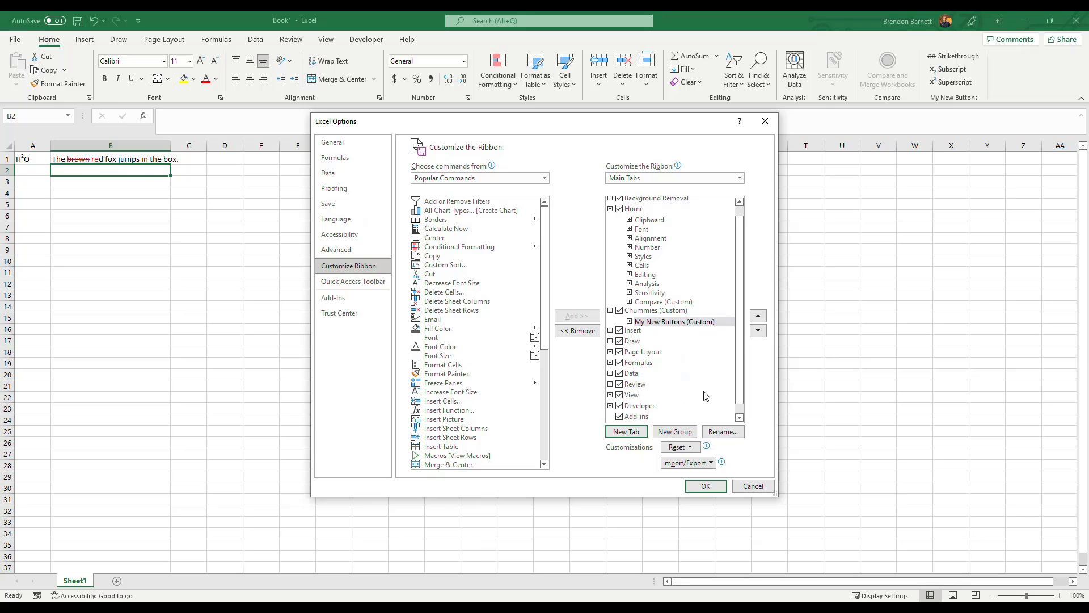
pyautogui.click(713, 489)
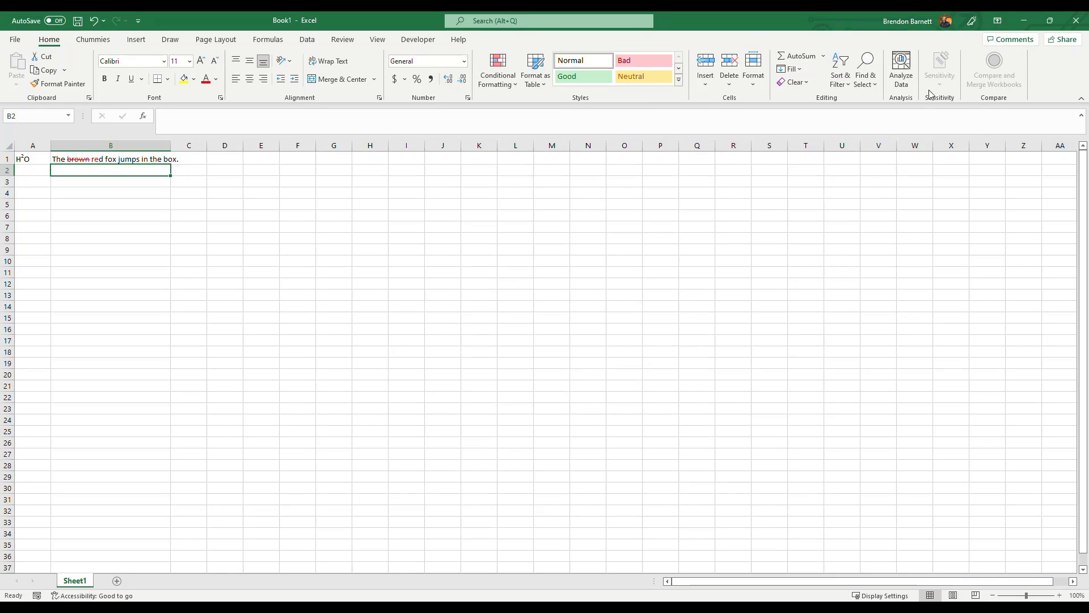
pyautogui.click(91, 40)
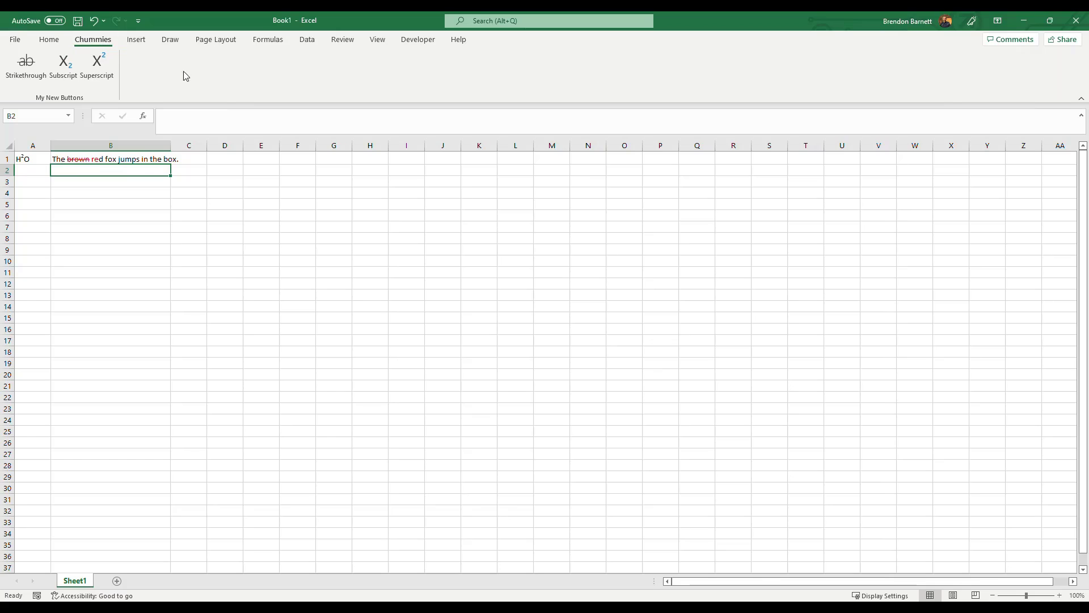